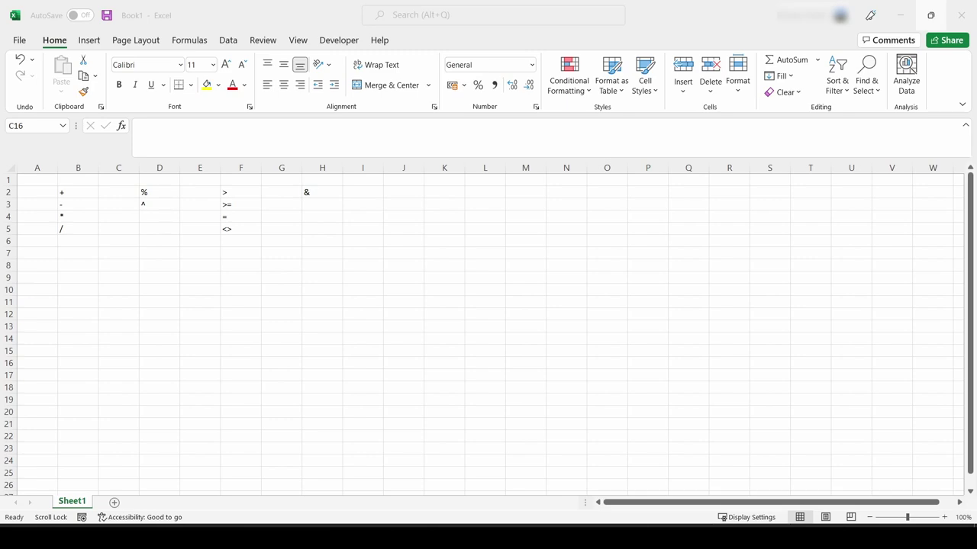
Step: Mark up the arithmetic operator symbols in column B on screen, then clear the annotations
{"action": "mouse_move", "coordinate": [144, 128]}
{"action": "left_mouse_down"}
{"action": "mouse_move", "coordinate": [120, 157]}
{"action": "mouse_move", "coordinate": [123, 173]}
{"action": "left_mouse_up"}
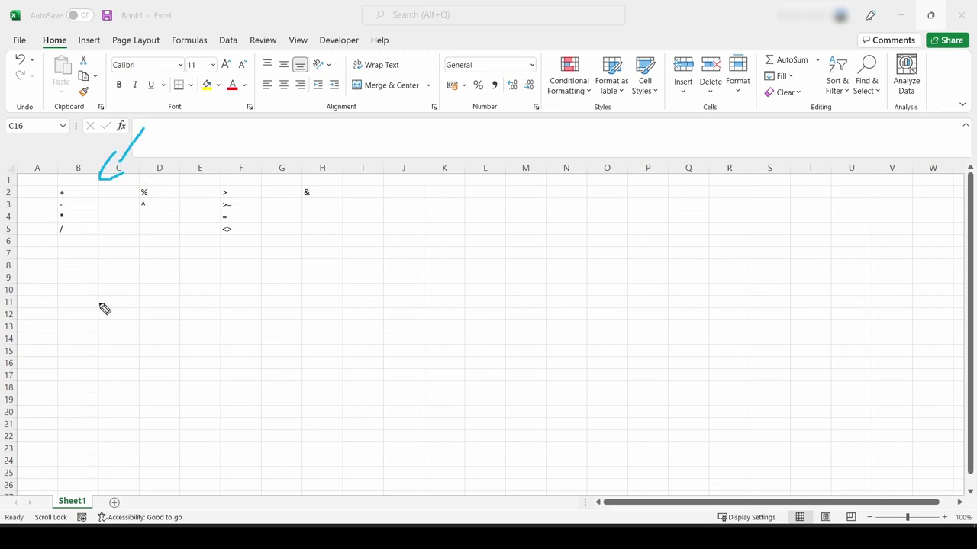
{"action": "left_click", "coordinate": [83, 197]}
{"action": "left_click", "coordinate": [78, 203]}
{"action": "left_click", "coordinate": [75, 216]}
{"action": "left_click", "coordinate": [73, 230]}
{"action": "key", "text": "Escape"}
Step: Type 10+2 without an equals sign into B7 so it stays plain text
{"action": "left_click", "coordinate": [78, 244]}
{"action": "left_click", "coordinate": [80, 252]}
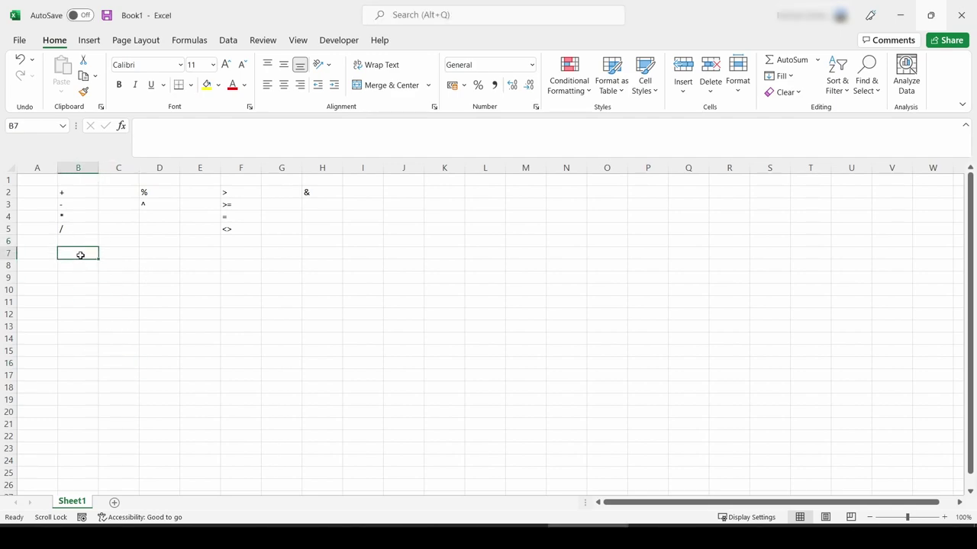
{"action": "left_click", "coordinate": [204, 124]}
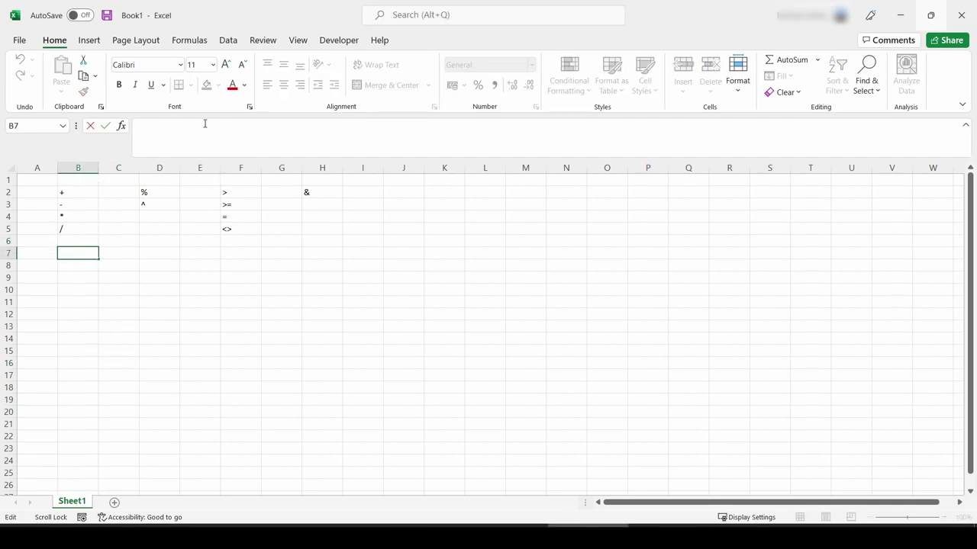
{"action": "type", "text": "10+2"}
{"action": "key", "text": "Return"}
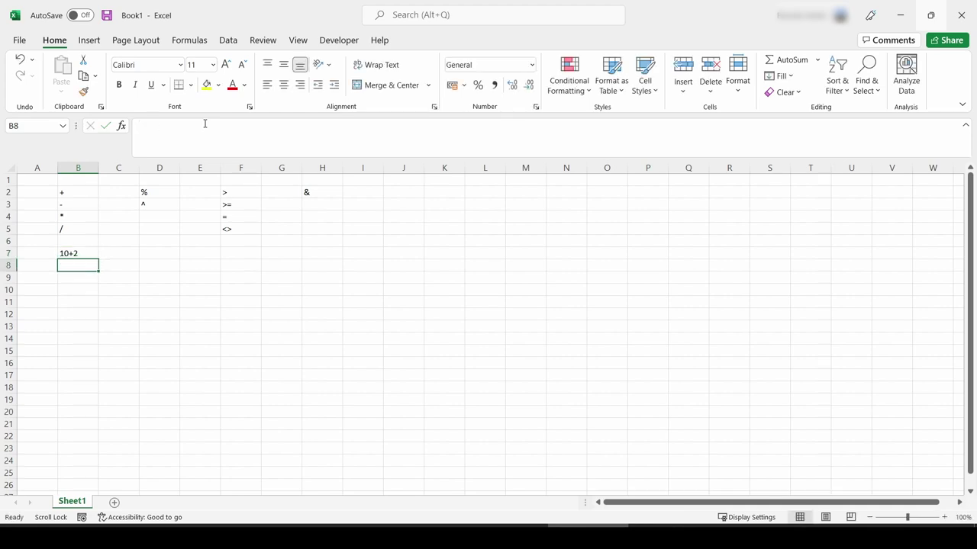
{"action": "left_click", "coordinate": [92, 247]}
{"action": "left_click_drag", "start_coordinate": [159, 125], "coordinate": [127, 145]}
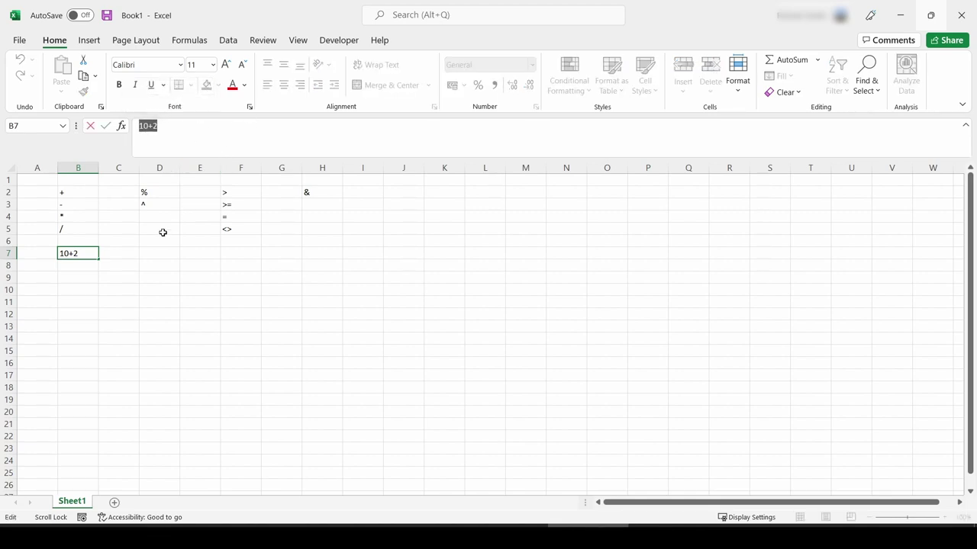
Step: Enter the formulas =10+2 in B8 and =1-2 in B9, giving 12 and -1
{"action": "left_click", "coordinate": [85, 268]}
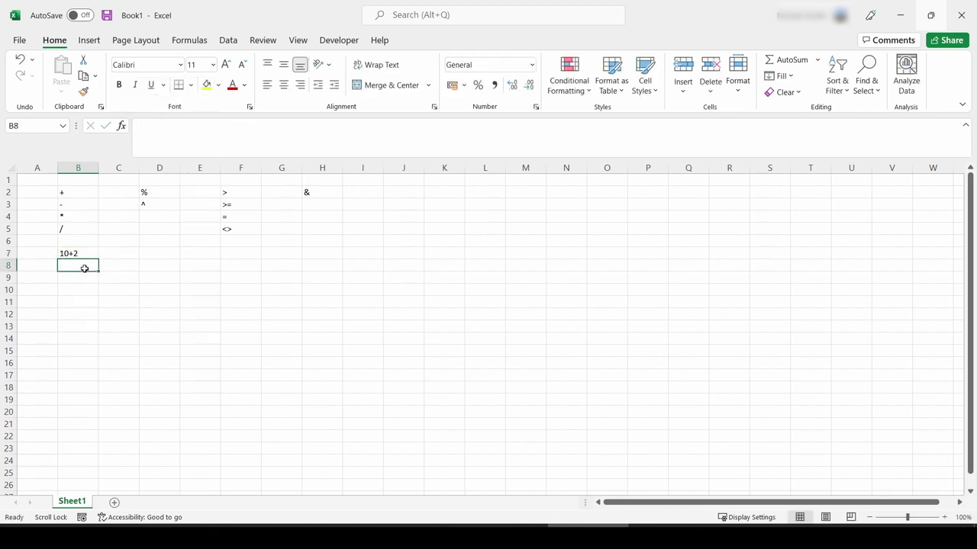
{"action": "left_click", "coordinate": [161, 152]}
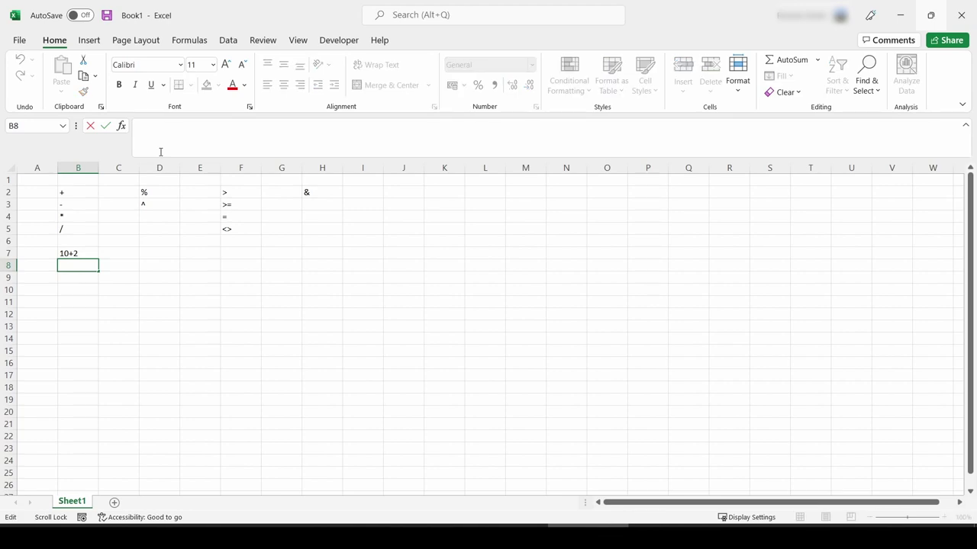
{"action": "type", "text": "=10+2"}
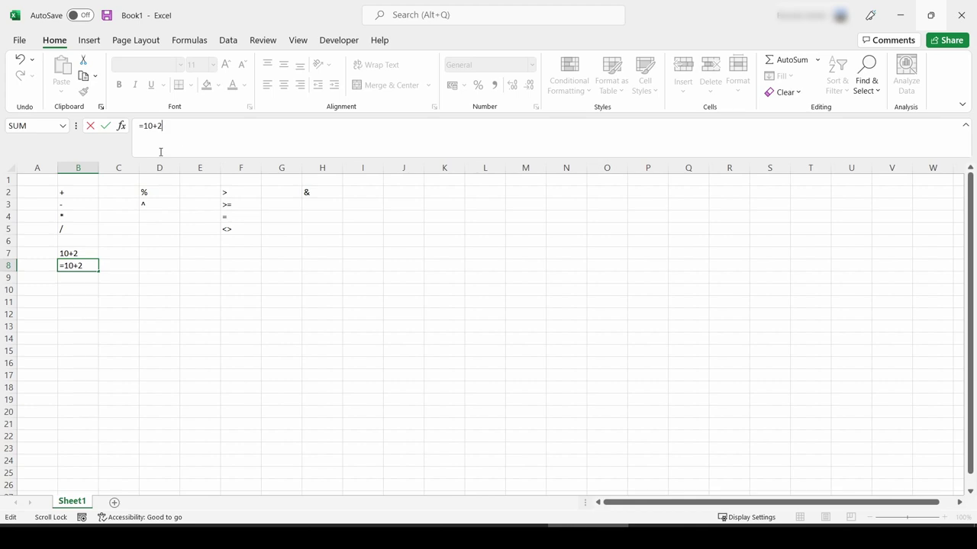
{"action": "key", "text": "Return"}
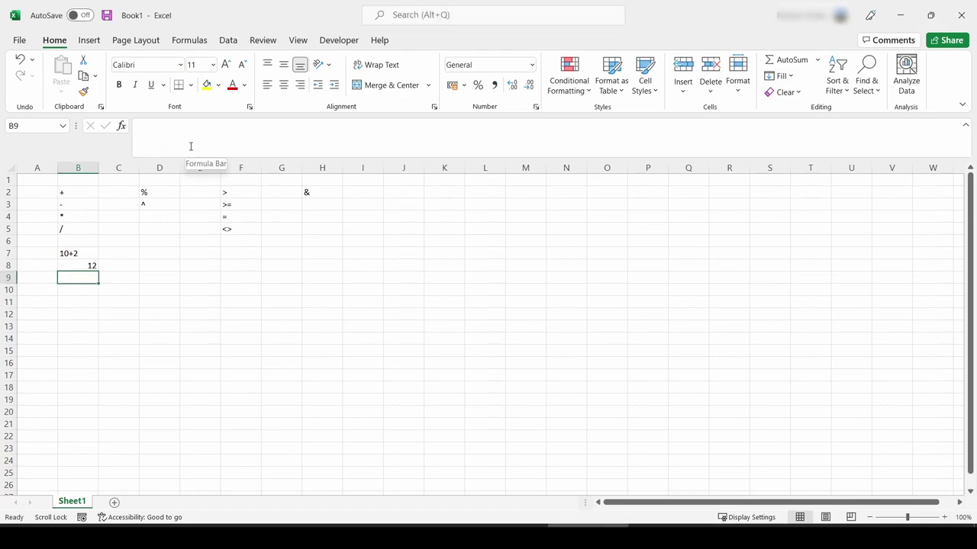
{"action": "left_click", "coordinate": [189, 141]}
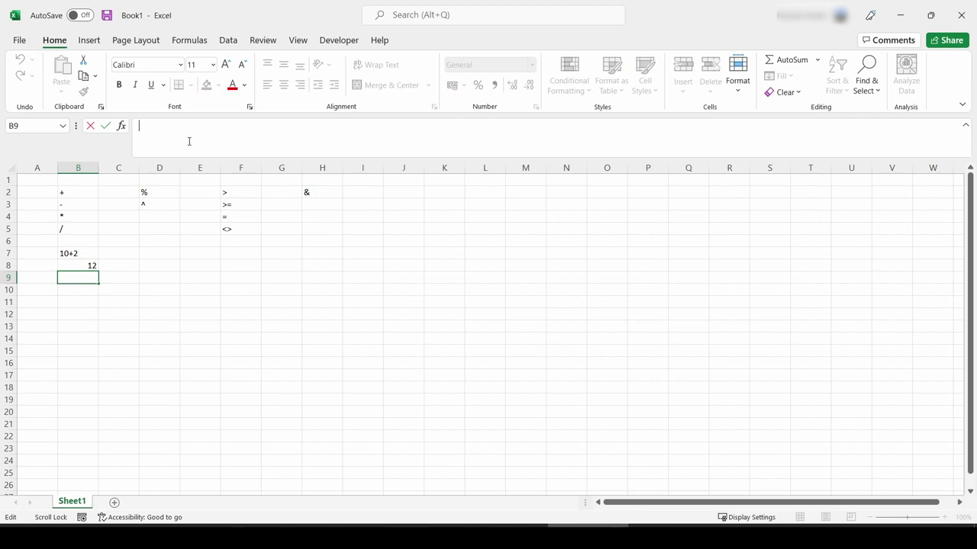
{"action": "type", "text": "=1-2"}
{"action": "key", "text": "Return"}
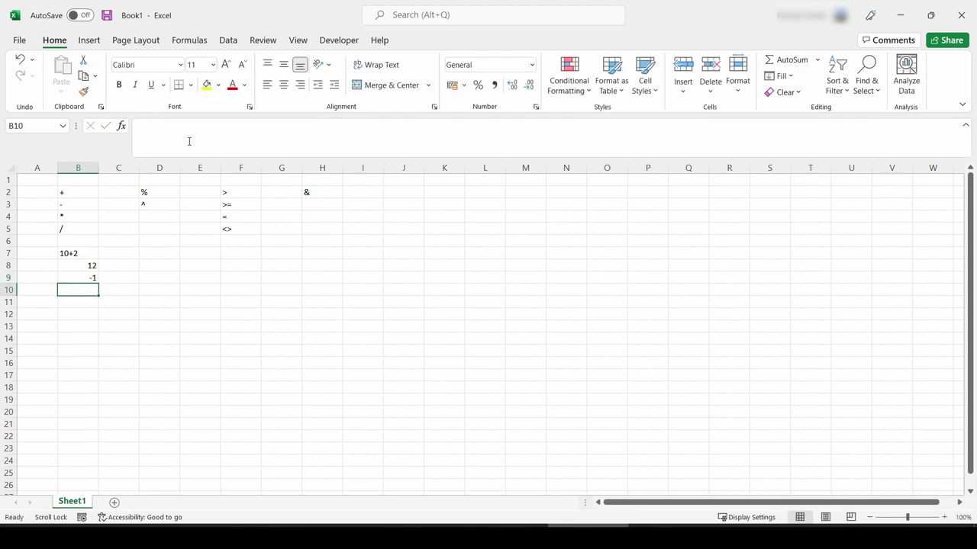
Step: Enter 4*2 as text in B10 and the formula =4*2 in B11, then select B7:B11
{"action": "left_click", "coordinate": [190, 141]}
{"action": "type", "text": "4*2"}
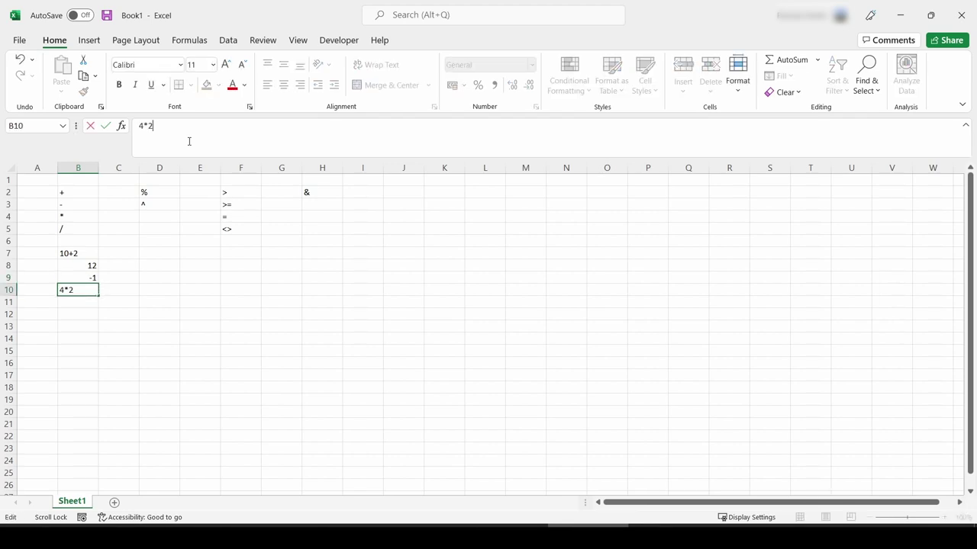
{"action": "key", "text": "Return"}
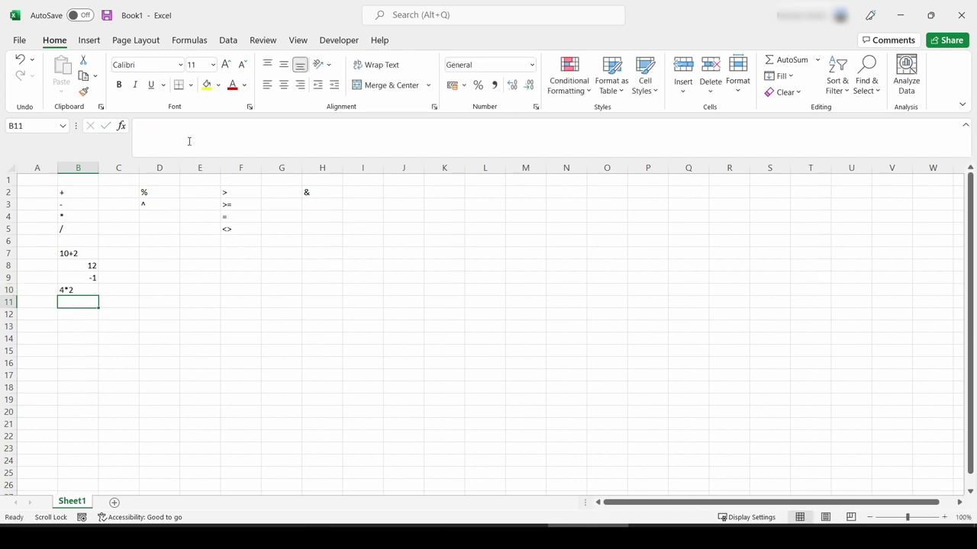
{"action": "type", "text": "="}
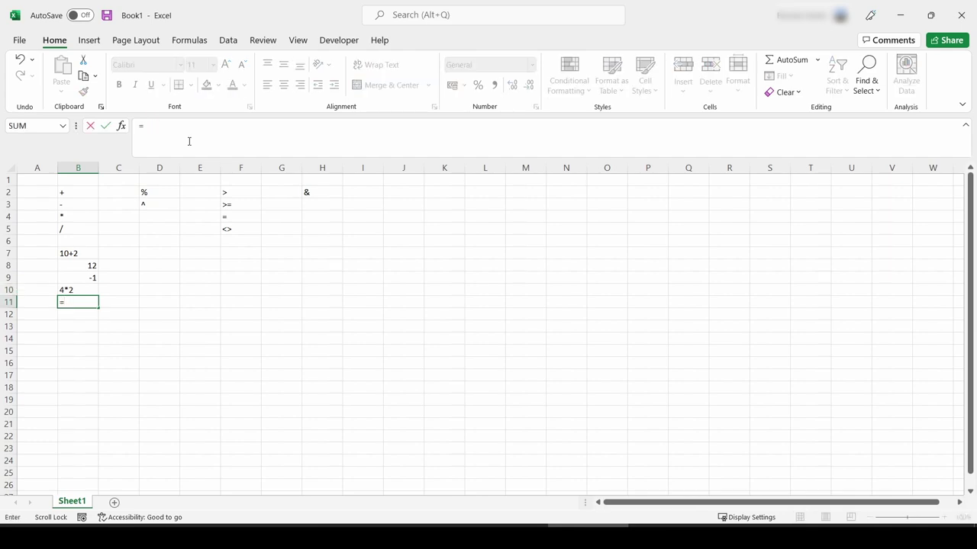
{"action": "type", "text": "4*2"}
{"action": "key", "text": "Return"}
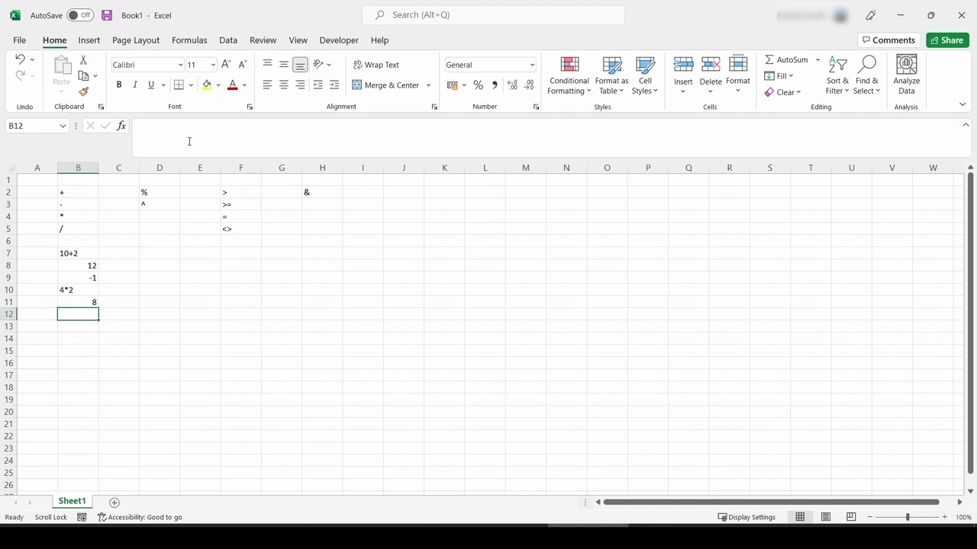
{"action": "left_click_drag", "start_coordinate": [70, 255], "coordinate": [76, 302]}
Step: Clear the B7:B11 examples and enter 8% in D7
{"action": "key", "text": "Delete"}
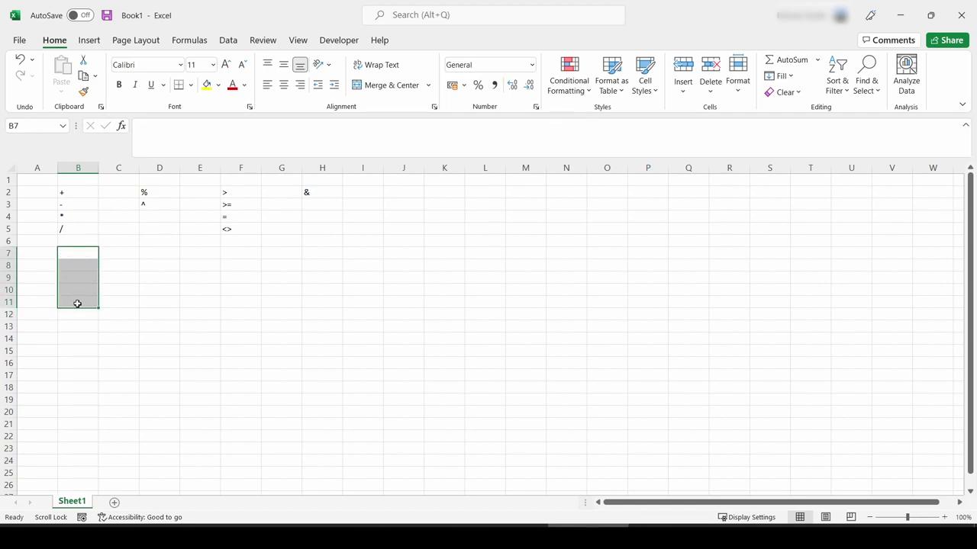
{"action": "left_click", "coordinate": [159, 251]}
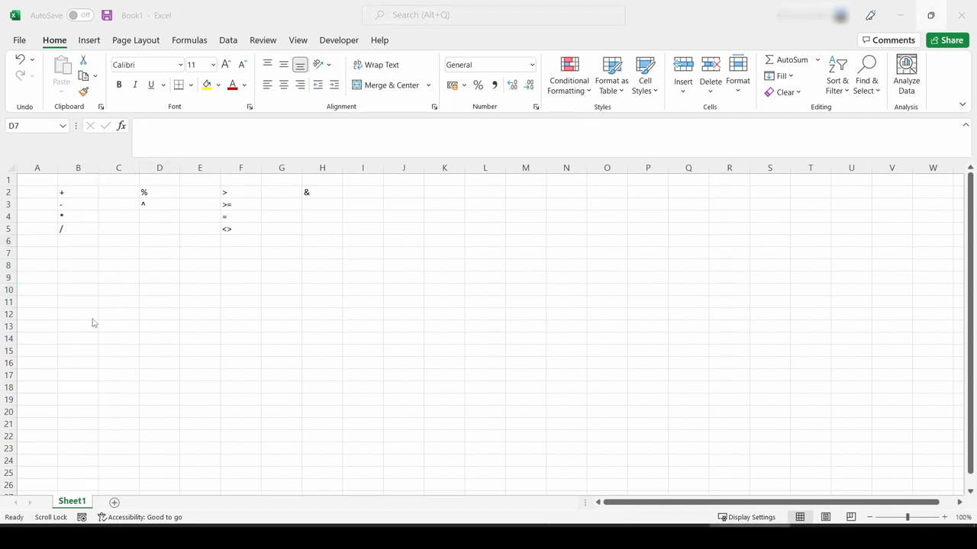
{"action": "left_click", "coordinate": [155, 257]}
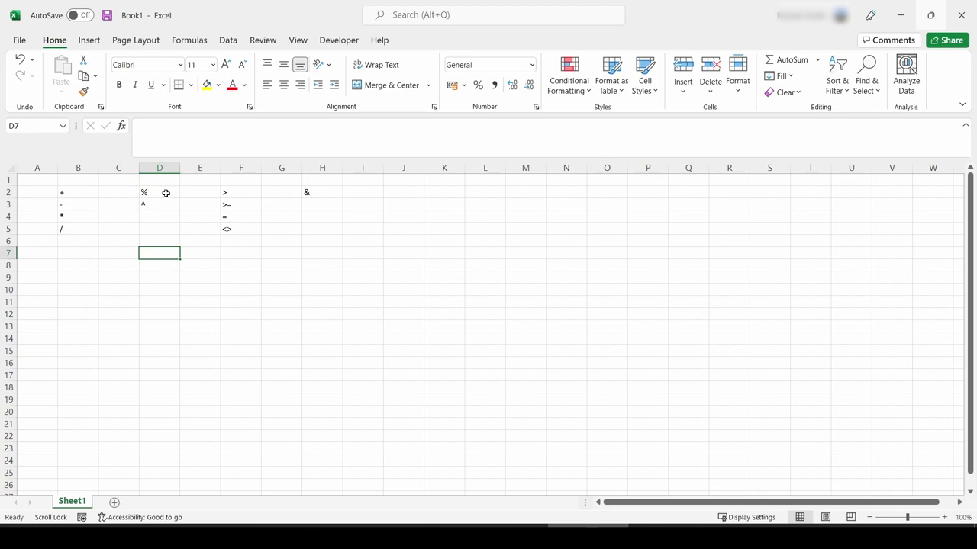
{"action": "left_click", "coordinate": [207, 143]}
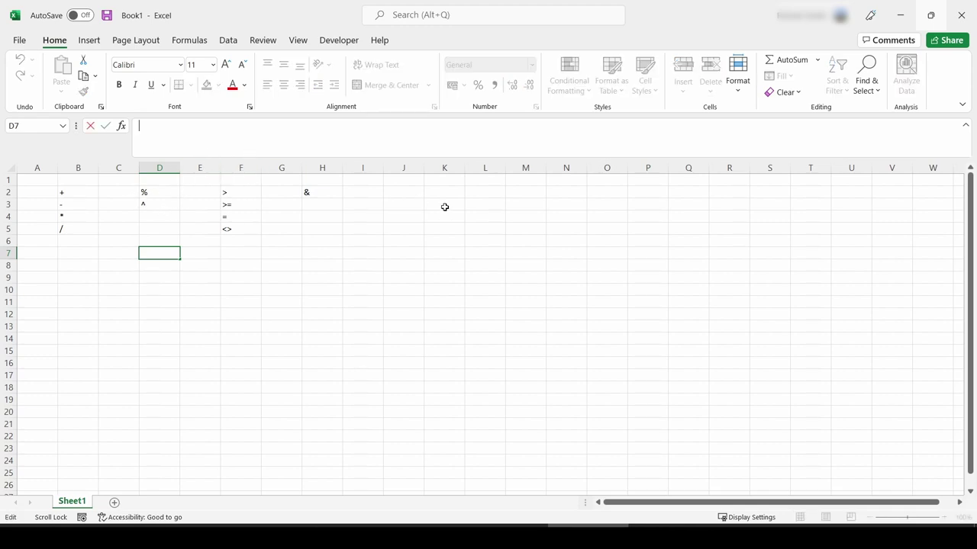
{"action": "type", "text": "8%"}
{"action": "key", "text": "Return"}
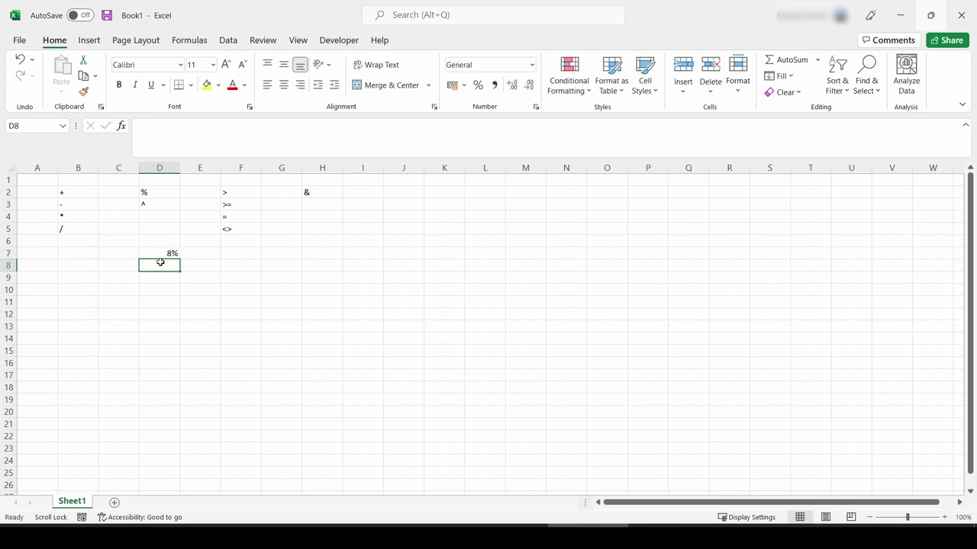
Step: Point out the percentage number format applied to D7
{"action": "left_click", "coordinate": [160, 254]}
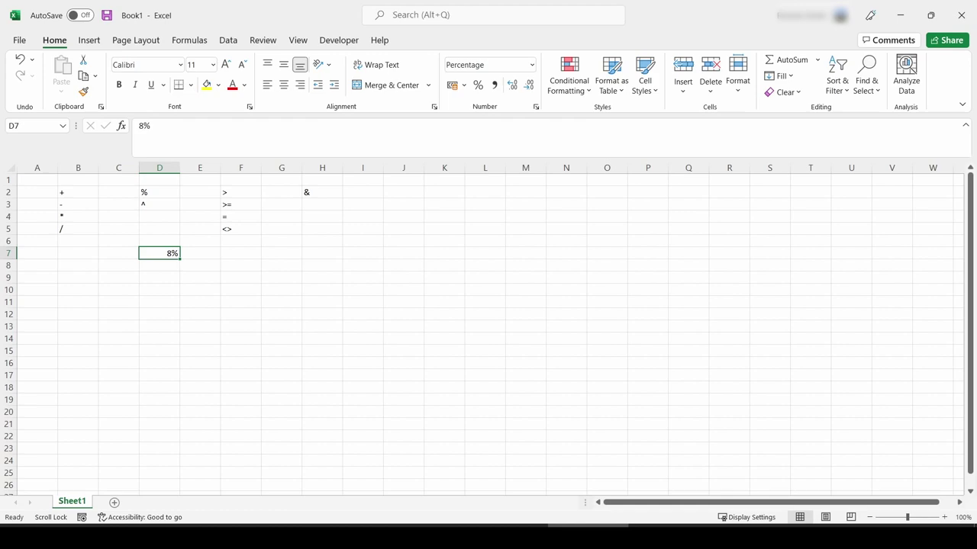
{"action": "mouse_move", "coordinate": [492, 29]}
{"action": "left_mouse_down"}
{"action": "mouse_move", "coordinate": [563, 80]}
{"action": "mouse_move", "coordinate": [474, 37]}
{"action": "left_mouse_up"}
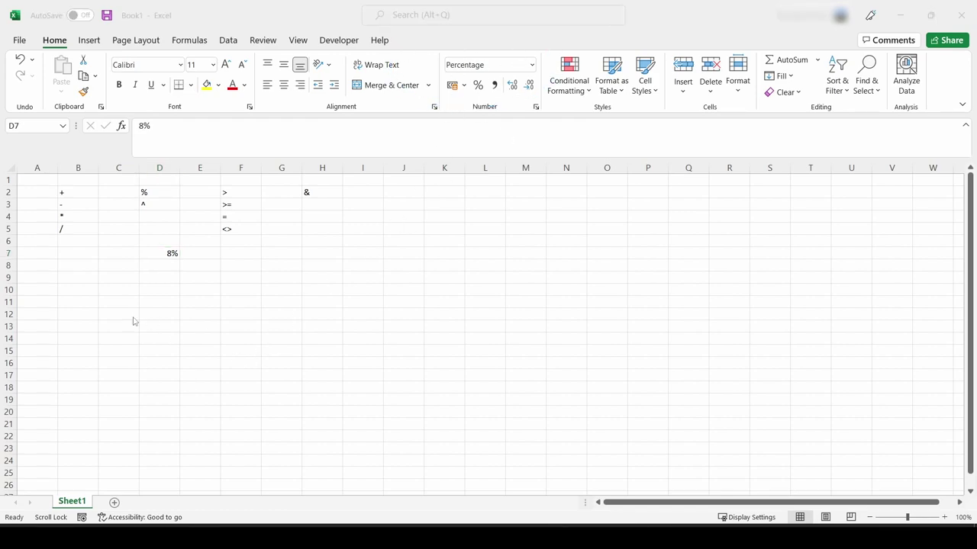
{"action": "left_click", "coordinate": [404, 290]}
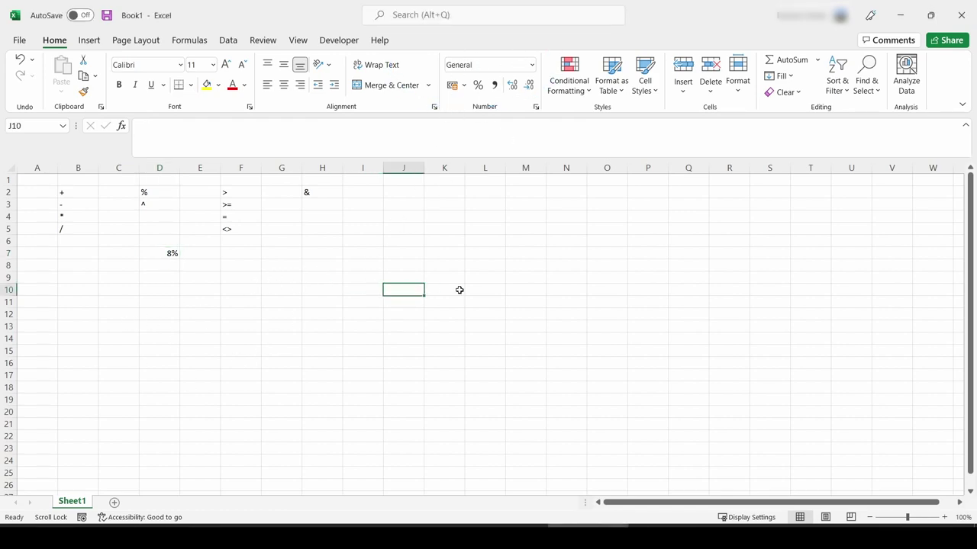
{"action": "left_click", "coordinate": [163, 253]}
Step: Edit D7 into the formula =8%*4, which displays 32%
{"action": "left_click", "coordinate": [205, 151]}
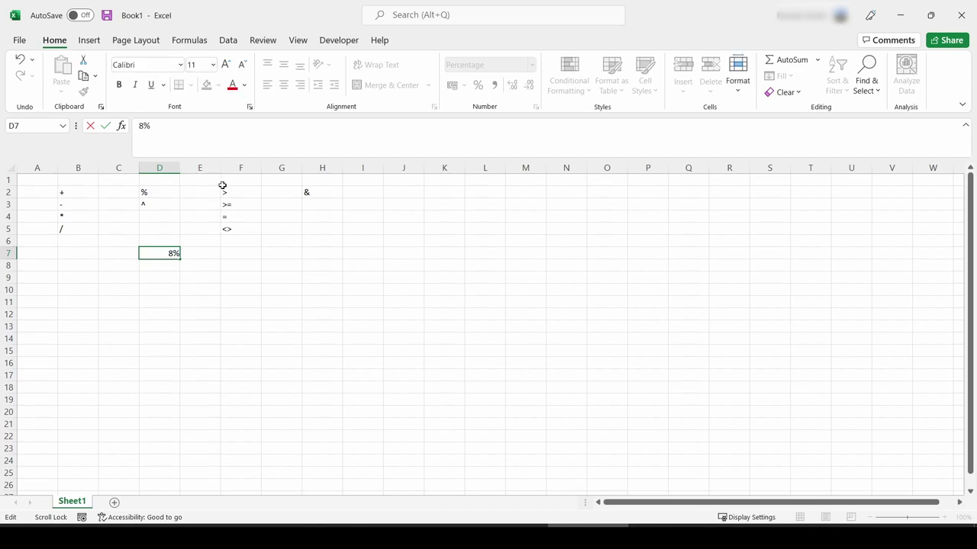
{"action": "key", "text": "Home"}
{"action": "type", "text": "="}
{"action": "key", "text": "End"}
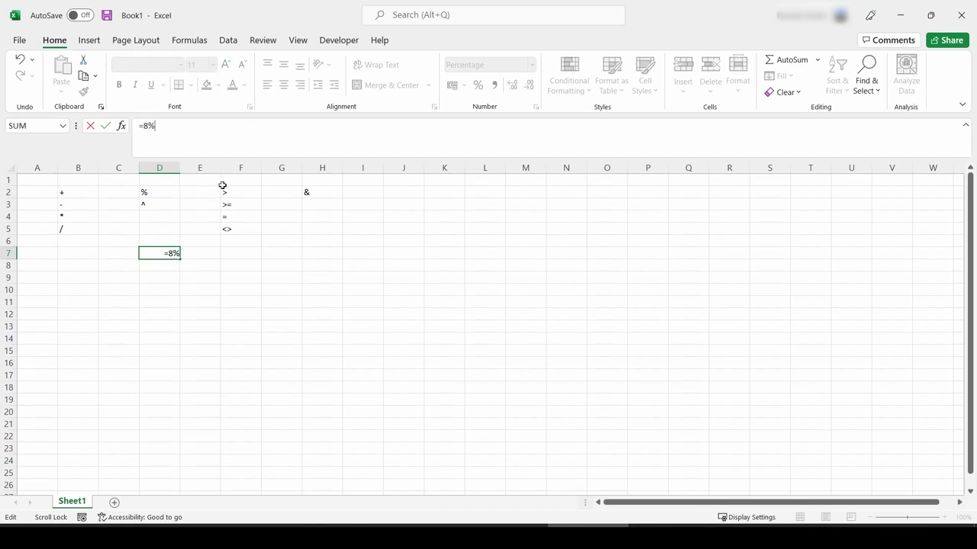
{"action": "type", "text": "*4"}
{"action": "key", "text": "Return"}
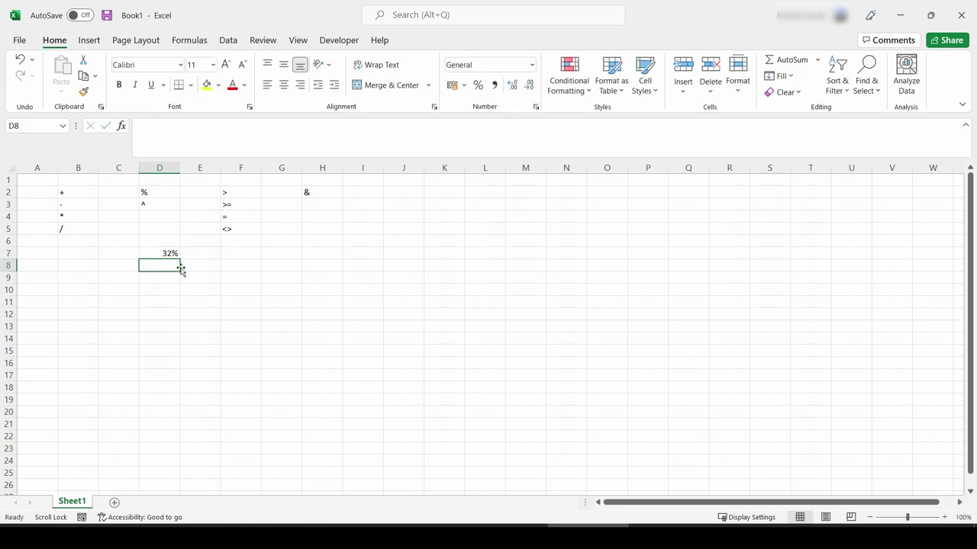
{"action": "left_click", "coordinate": [170, 254]}
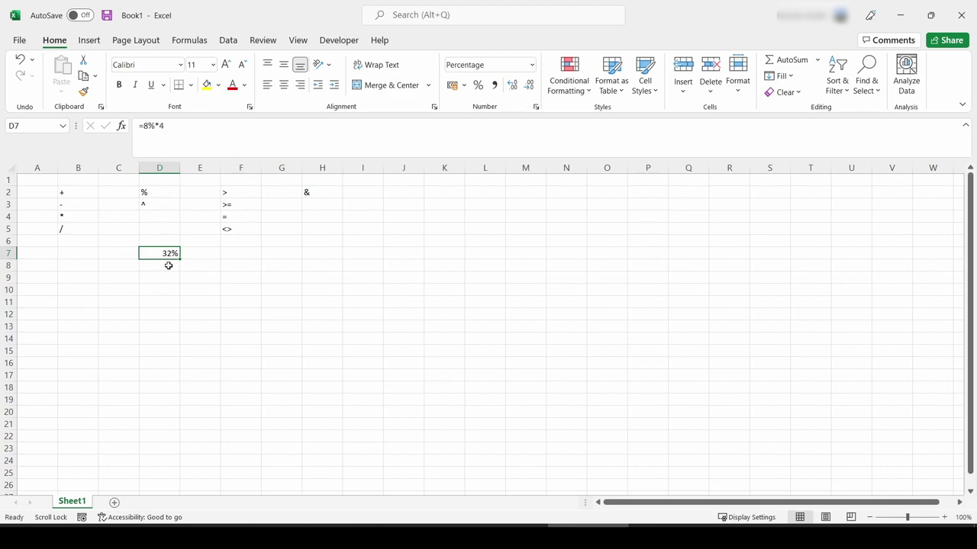
Step: Show D7 as the plain number 0.32, then as the percentage 32.00%
{"action": "left_click", "coordinate": [531, 65]}
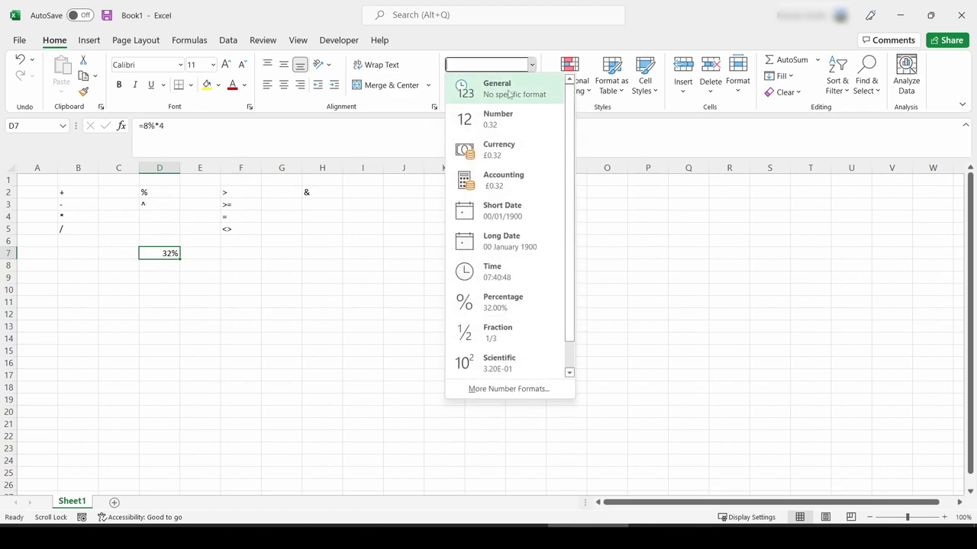
{"action": "left_click", "coordinate": [504, 120]}
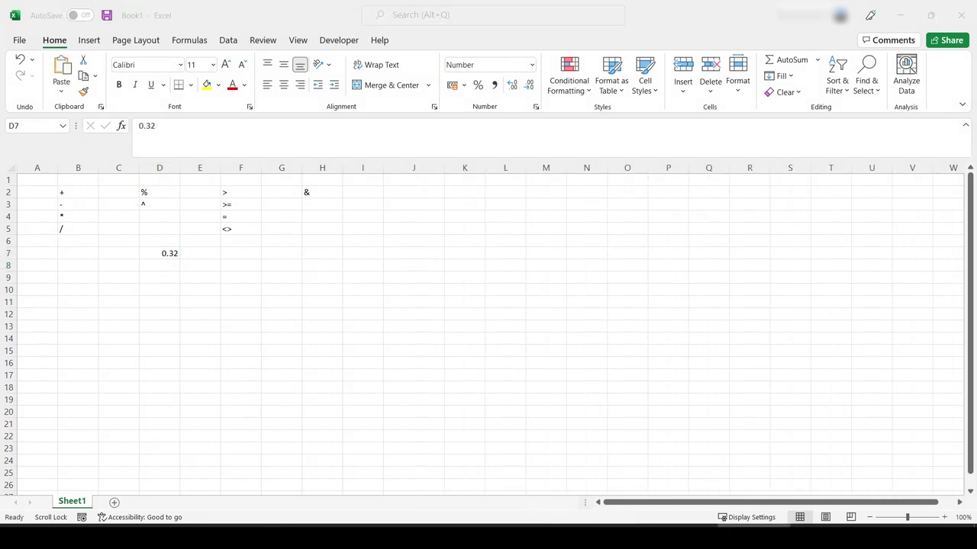
{"action": "left_click", "coordinate": [148, 255]}
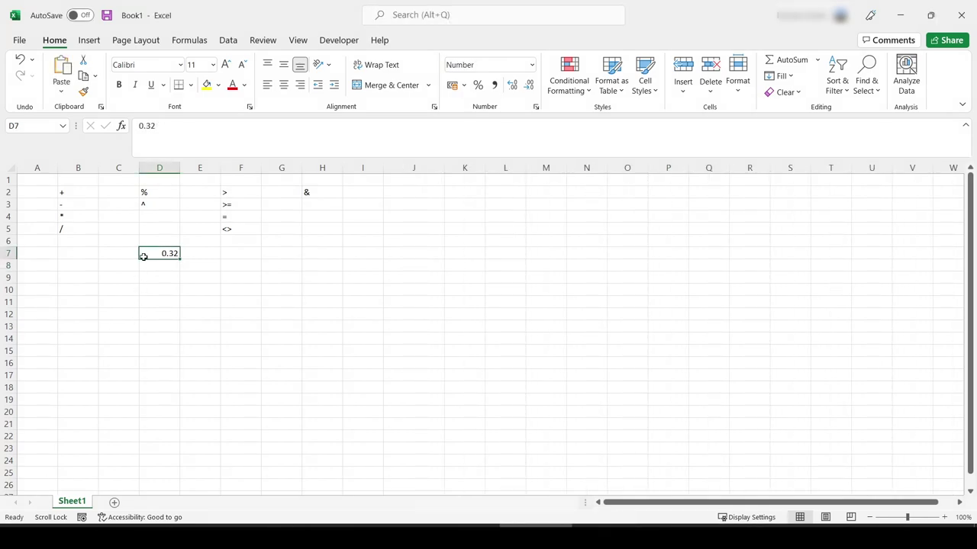
{"action": "left_click", "coordinate": [531, 64]}
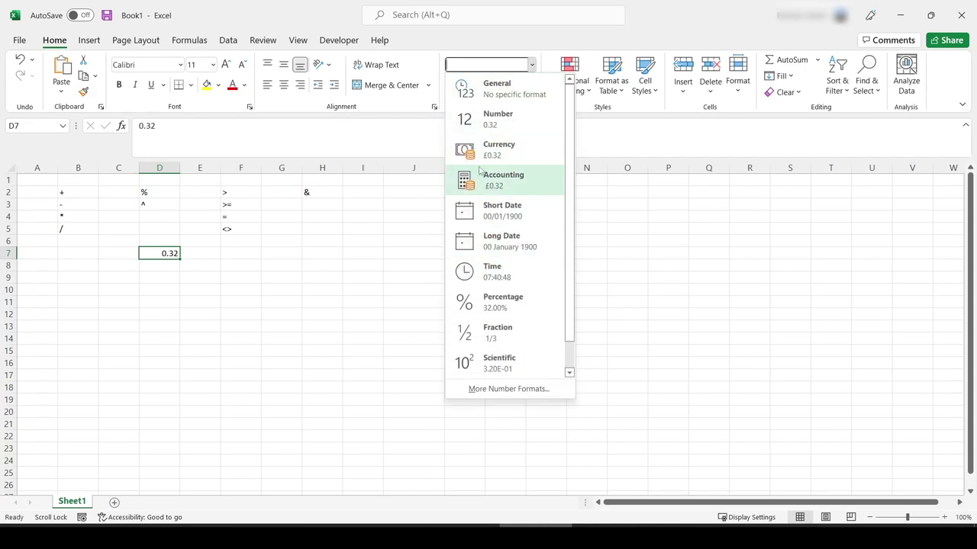
{"action": "left_click", "coordinate": [520, 305]}
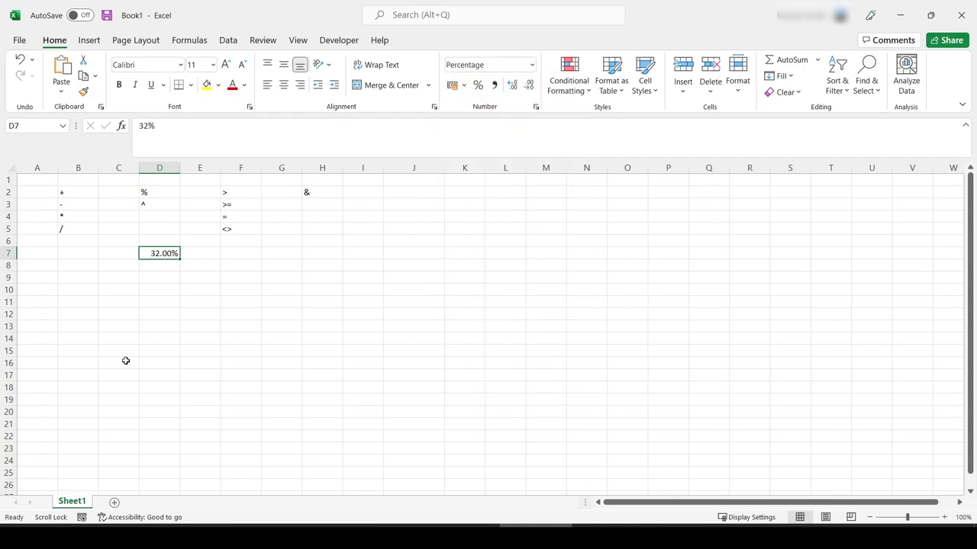
Step: Clear the 32.00% value from D7
{"action": "left_click", "coordinate": [226, 131]}
{"action": "key", "text": "Return"}
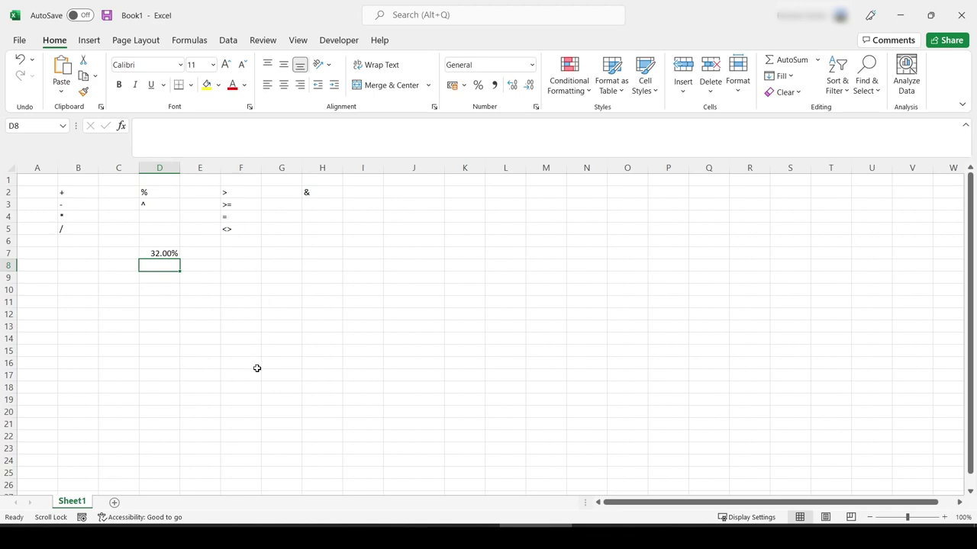
{"action": "key", "text": "Up"}
{"action": "key", "text": "BackSpace"}
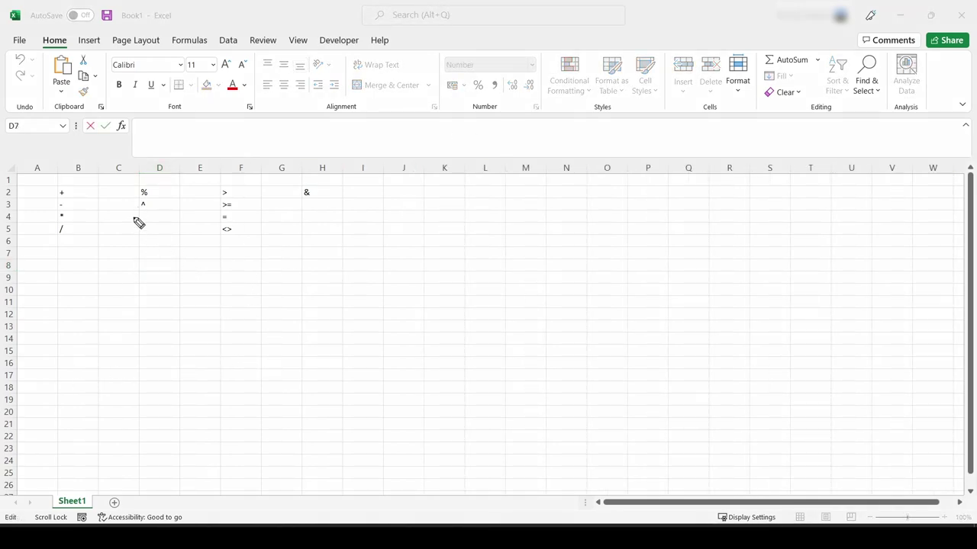
Step: Enter the exponent formula =2^3 in D7 so it shows 8.00
{"action": "left_click_drag", "start_coordinate": [137, 220], "coordinate": [154, 204]}
{"action": "left_click", "coordinate": [175, 252]}
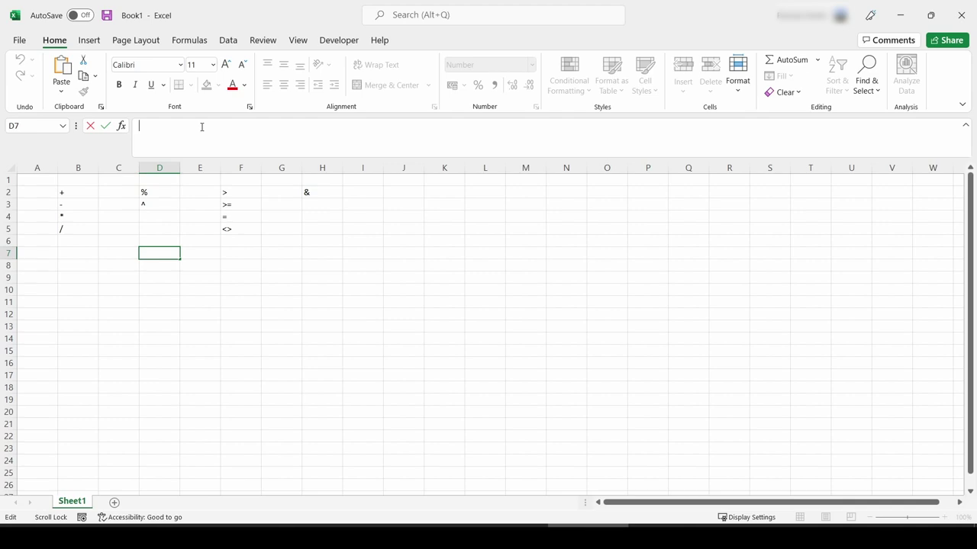
{"action": "type", "text": "=2^3"}
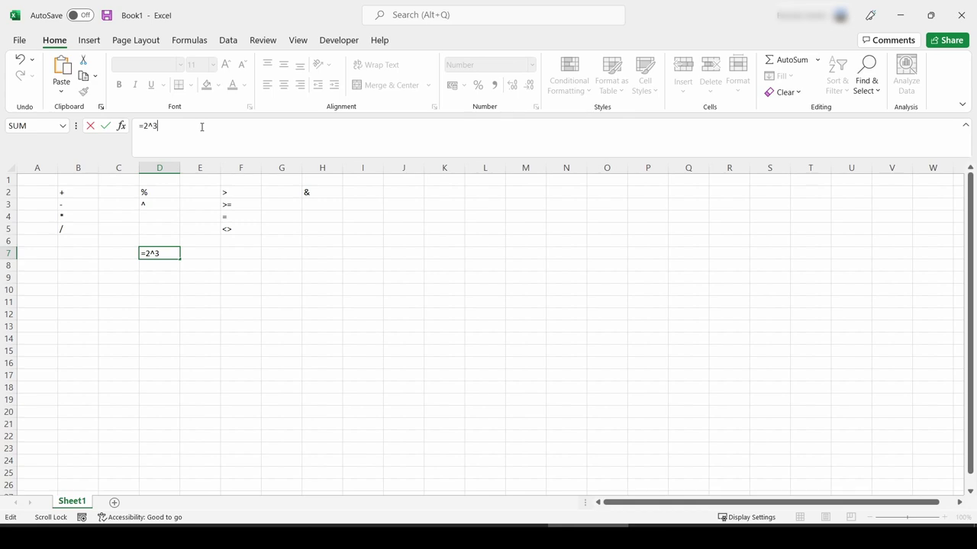
{"action": "key", "text": "Return"}
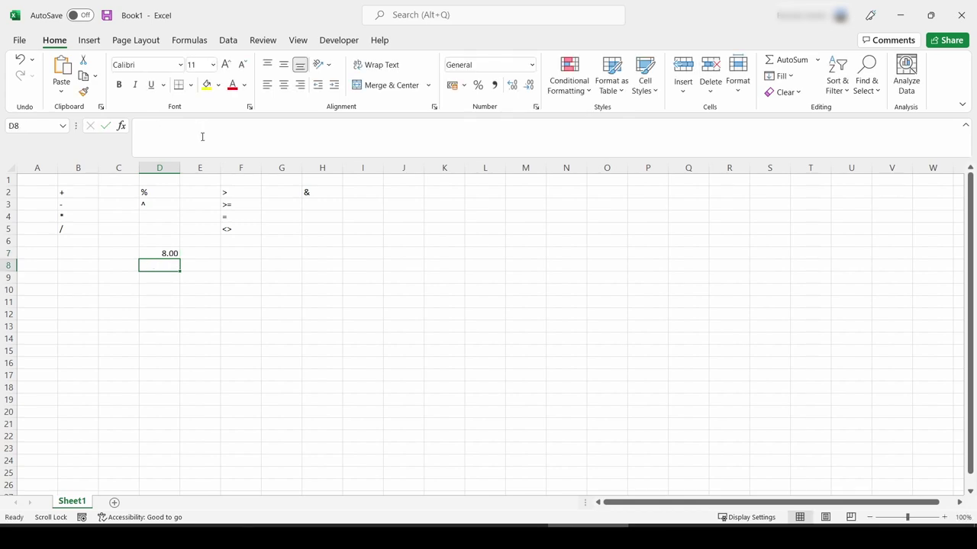
{"action": "left_click", "coordinate": [161, 258]}
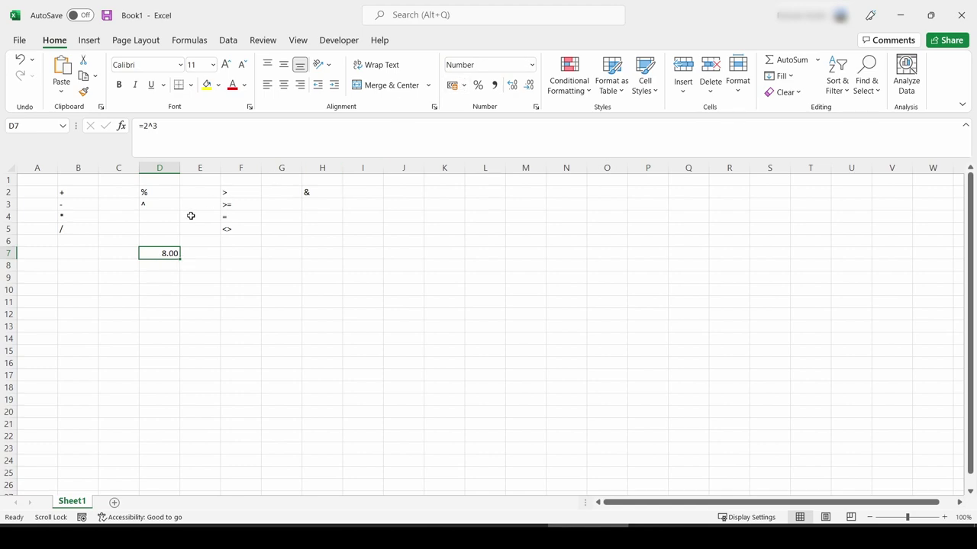
Step: Switch D7 to General format so the 2^3 result shows as a plain 8
{"action": "left_click", "coordinate": [531, 65]}
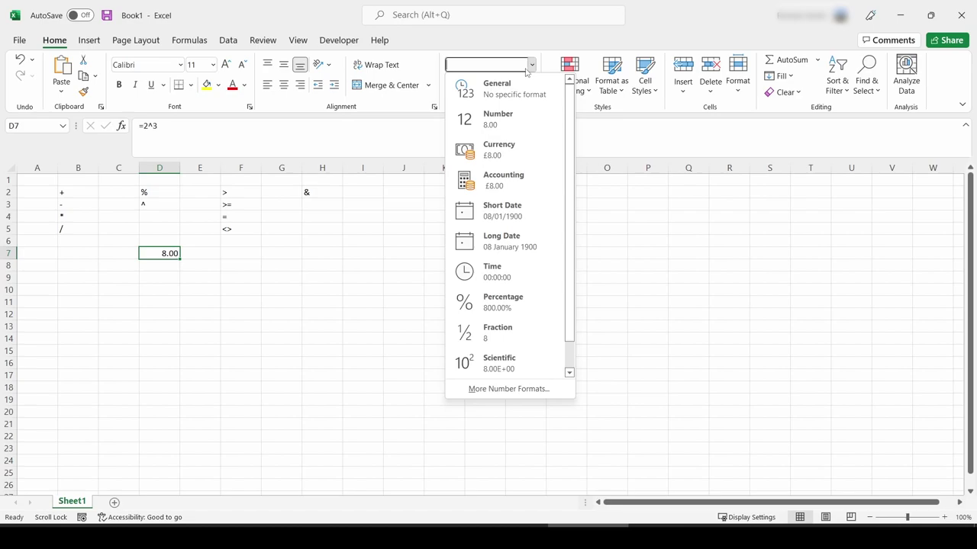
{"action": "left_click", "coordinate": [500, 88]}
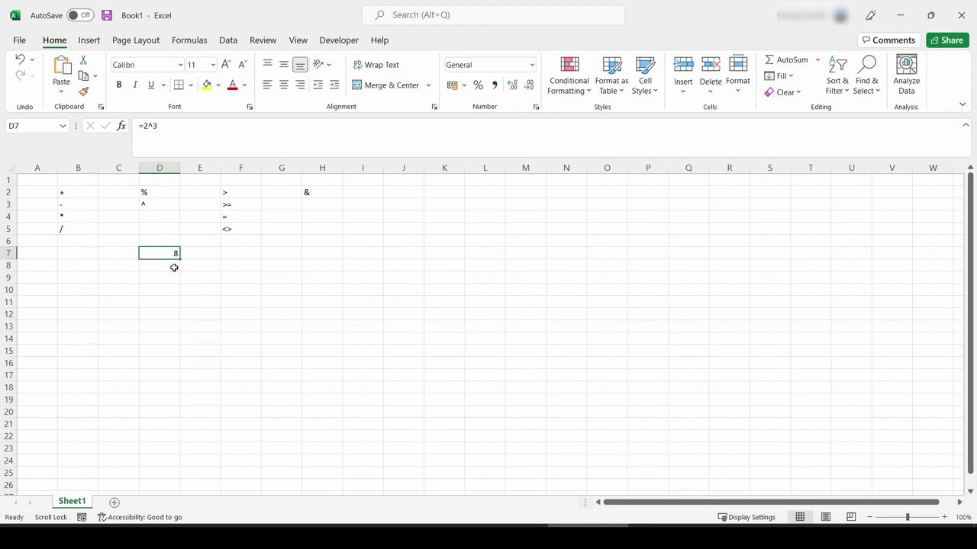
{"action": "left_click", "coordinate": [174, 268]}
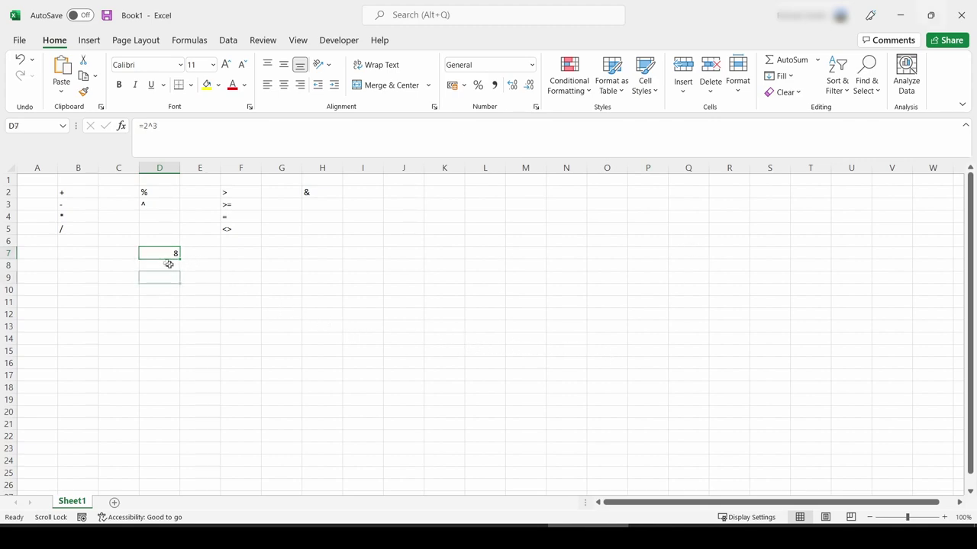
Step: Try typing the ^ symbol in D8, cancel that entry, and clear D7
{"action": "left_click", "coordinate": [222, 137]}
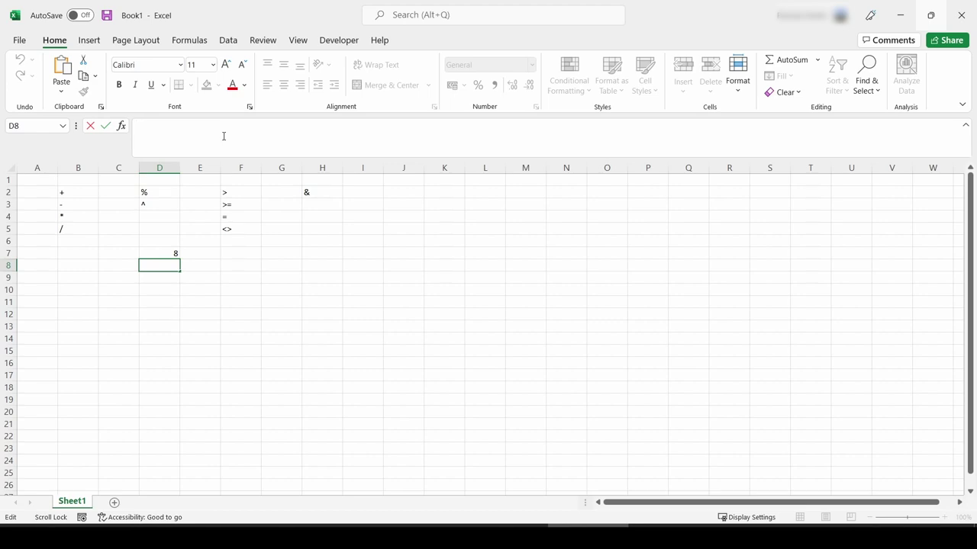
{"action": "type", "text": "^^"}
{"action": "key", "text": "BackSpace"}
{"action": "key", "text": "Escape"}
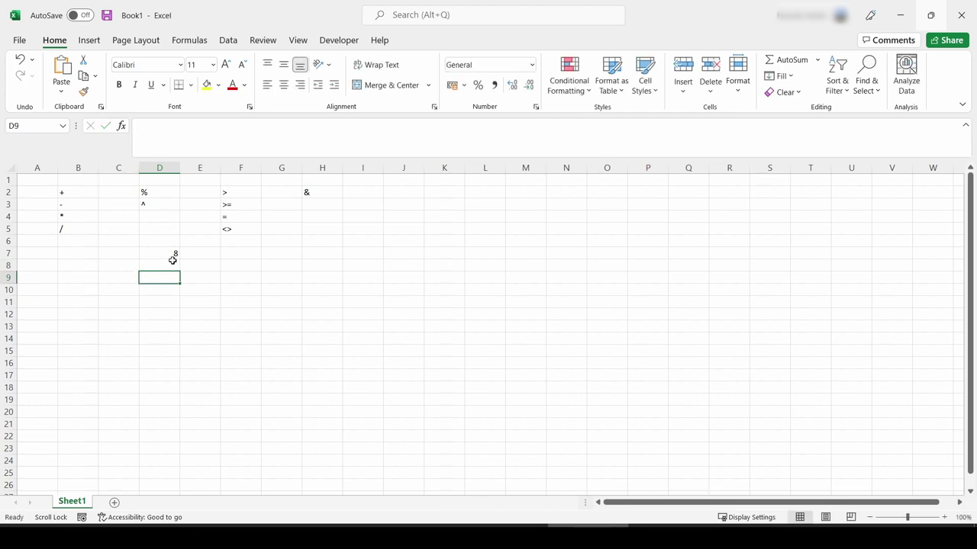
{"action": "left_click", "coordinate": [175, 257]}
{"action": "key", "text": "Delete"}
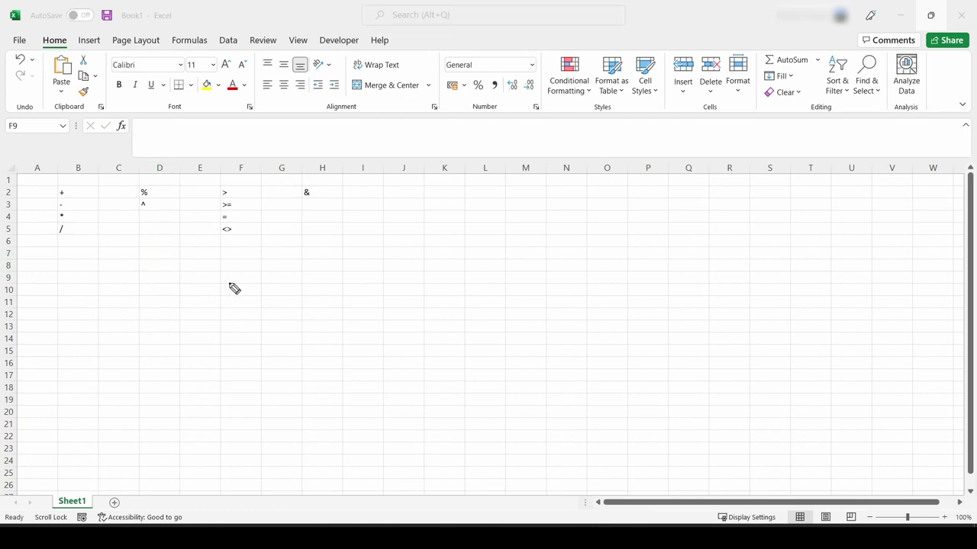
{"action": "mouse_move", "coordinate": [244, 169]}
{"action": "left_mouse_down"}
{"action": "mouse_move", "coordinate": [192, 196]}
{"action": "mouse_move", "coordinate": [238, 175]}
{"action": "left_mouse_up"}
Step: Point out the >, >= and <> operators in F2, F3 and F5, then type 8>4 into F7
{"action": "left_click", "coordinate": [241, 254]}
{"action": "left_click", "coordinate": [236, 195]}
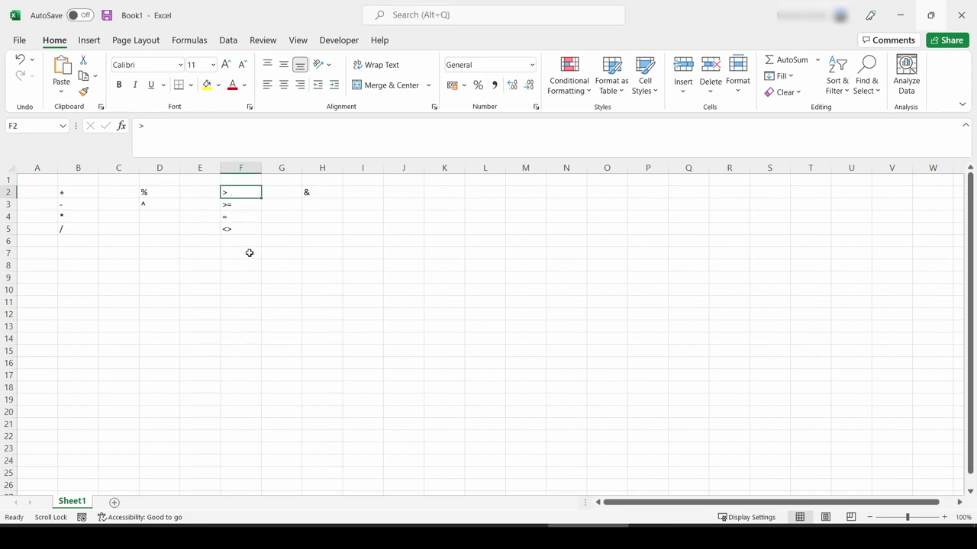
{"action": "left_click", "coordinate": [246, 207]}
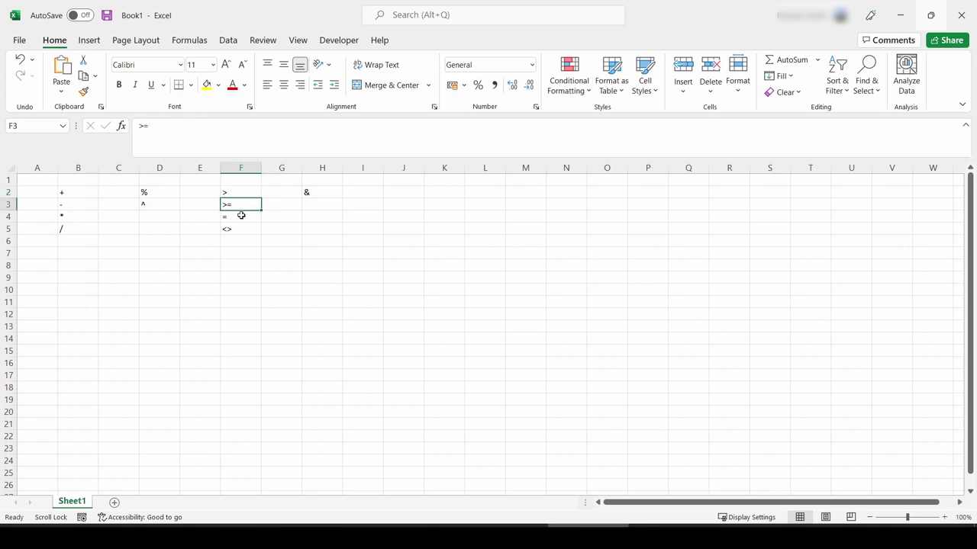
{"action": "left_click", "coordinate": [243, 226]}
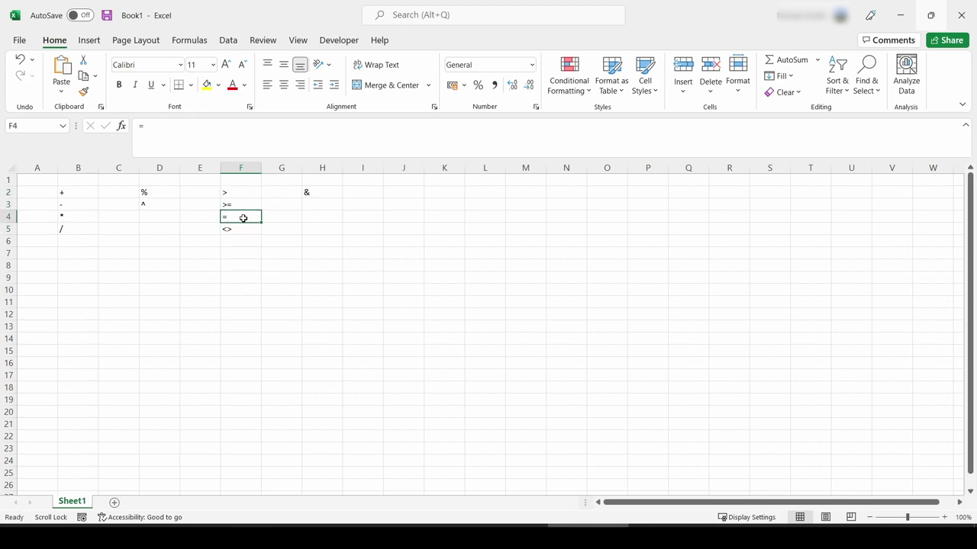
{"action": "left_click", "coordinate": [240, 252]}
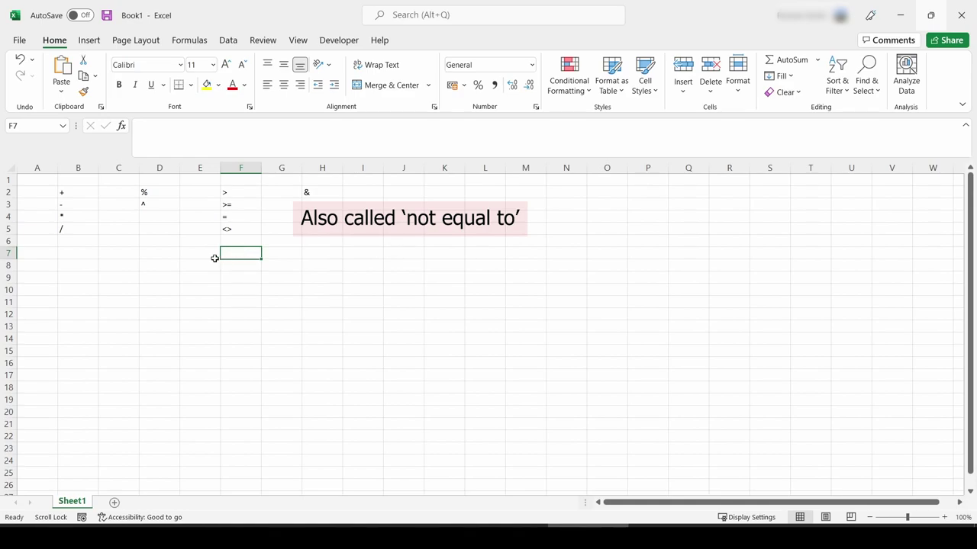
{"action": "left_click", "coordinate": [189, 142]}
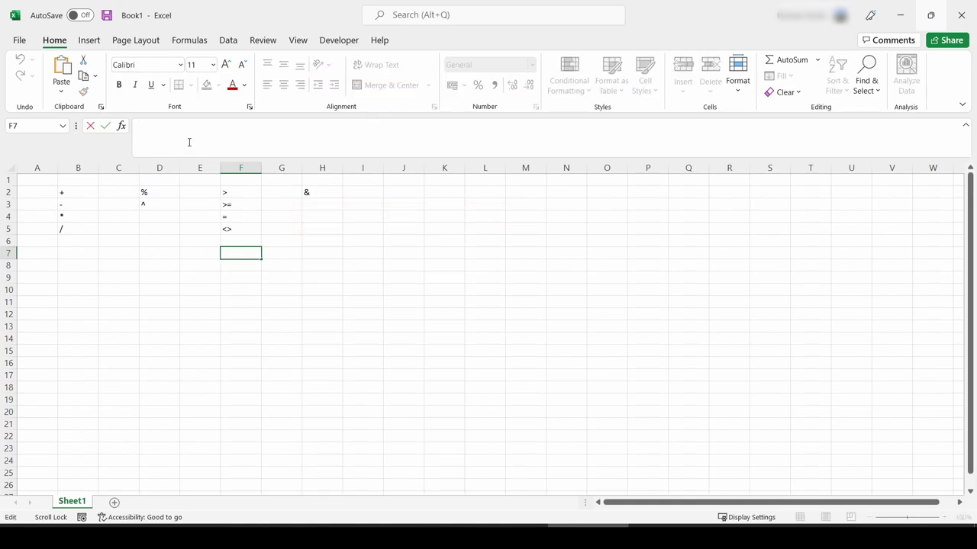
{"action": "type", "text": "8>4"}
Step: Add an equals sign so F7 becomes the formula =8>4, returning TRUE
{"action": "key", "text": "Return"}
{"action": "left_click", "coordinate": [231, 254]}
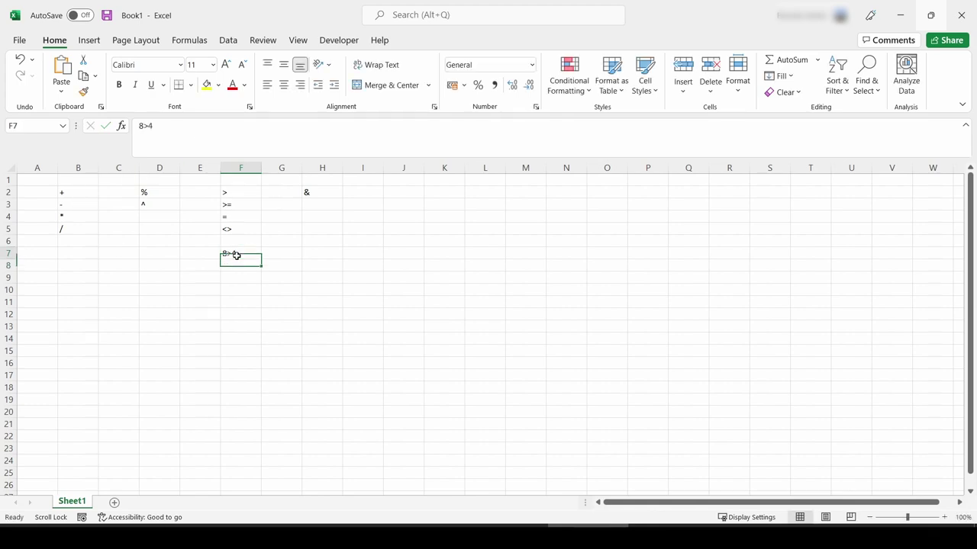
{"action": "left_click", "coordinate": [138, 124]}
{"action": "type", "text": "="}
{"action": "key", "text": "Return"}
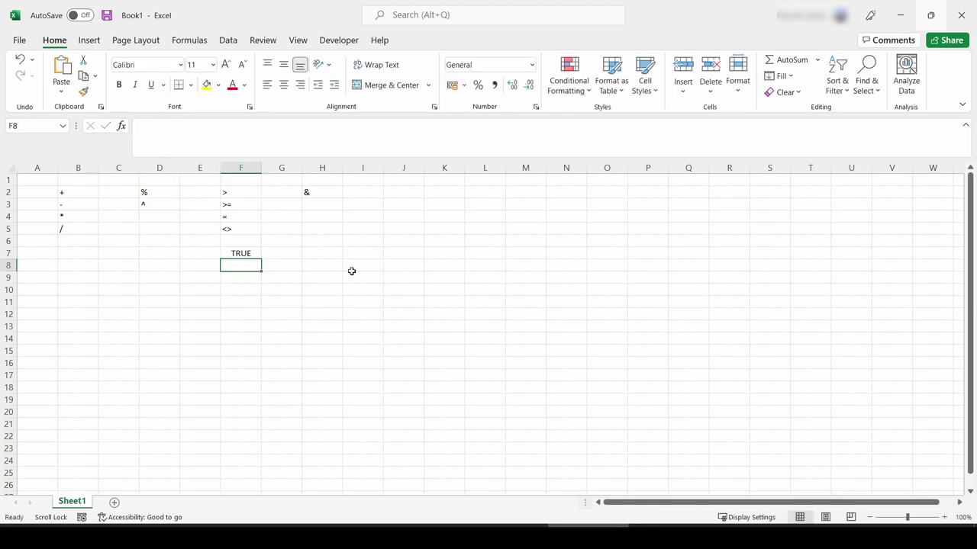
{"action": "left_click", "coordinate": [255, 253]}
Step: Change F7's comparison to =8>=4, then to =4>=4
{"action": "left_click", "coordinate": [260, 150]}
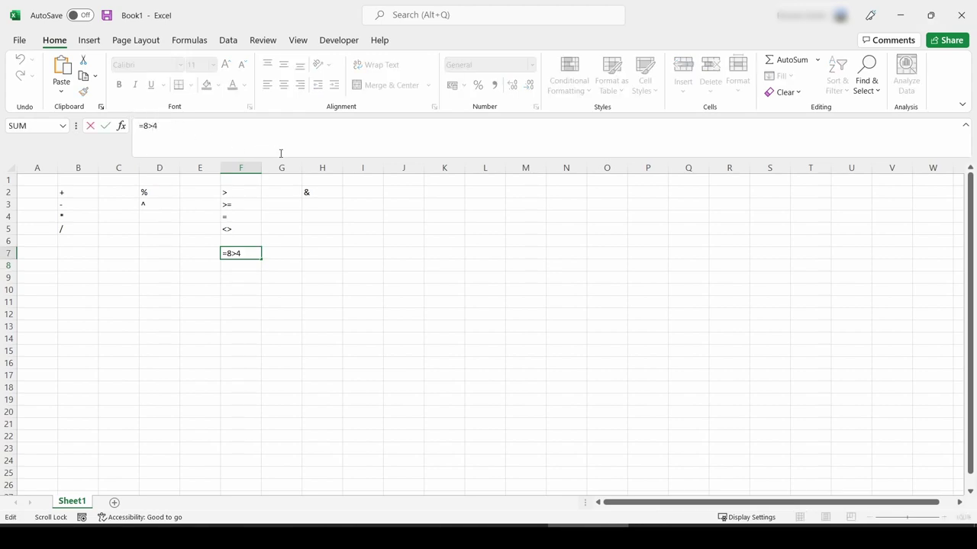
{"action": "key", "text": "Left"}
{"action": "type", "text": "="}
{"action": "key", "text": "Return"}
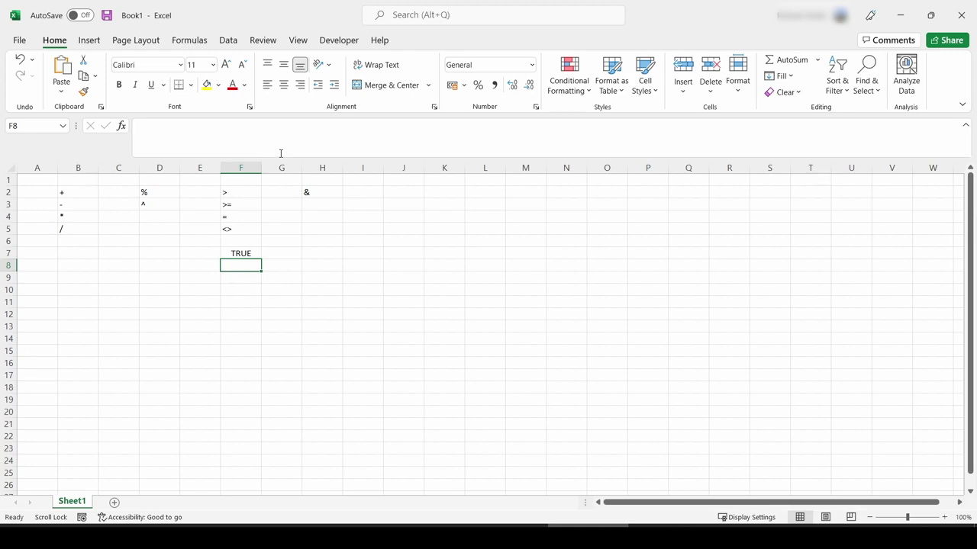
{"action": "left_click", "coordinate": [233, 257]}
{"action": "left_click", "coordinate": [145, 125]}
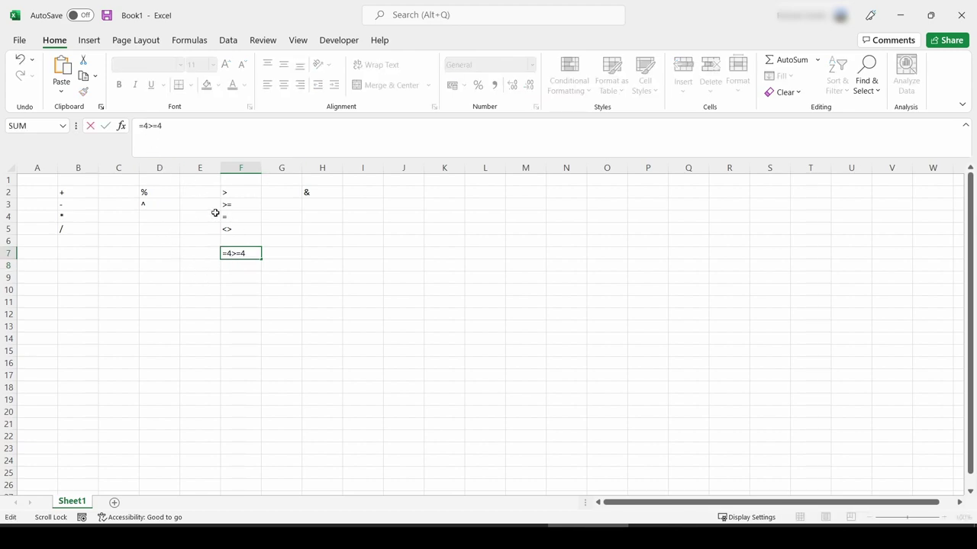
{"action": "type", "text": "4"}
{"action": "key", "text": "Return"}
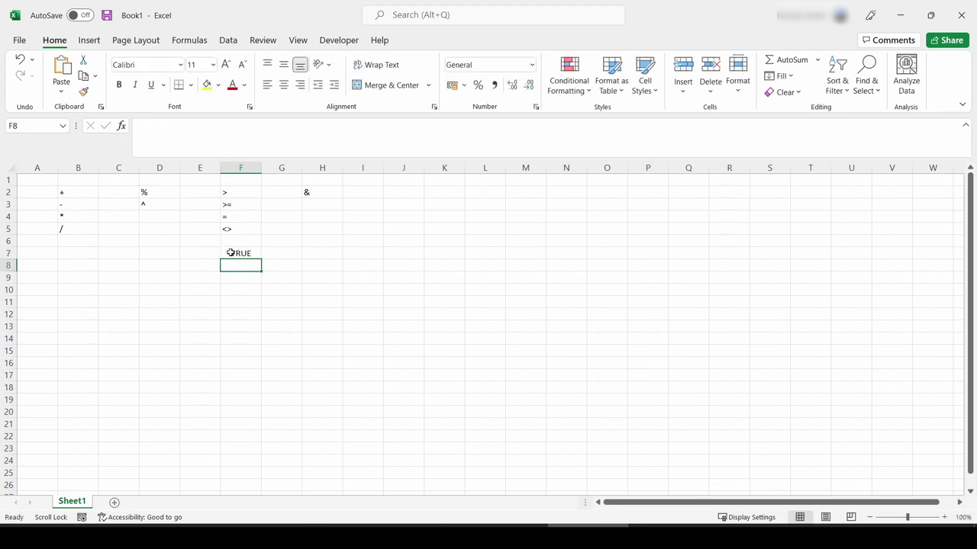
Step: Test =4>4 (FALSE) and then =4=4 in F7
{"action": "left_click", "coordinate": [231, 253]}
{"action": "left_click", "coordinate": [159, 128]}
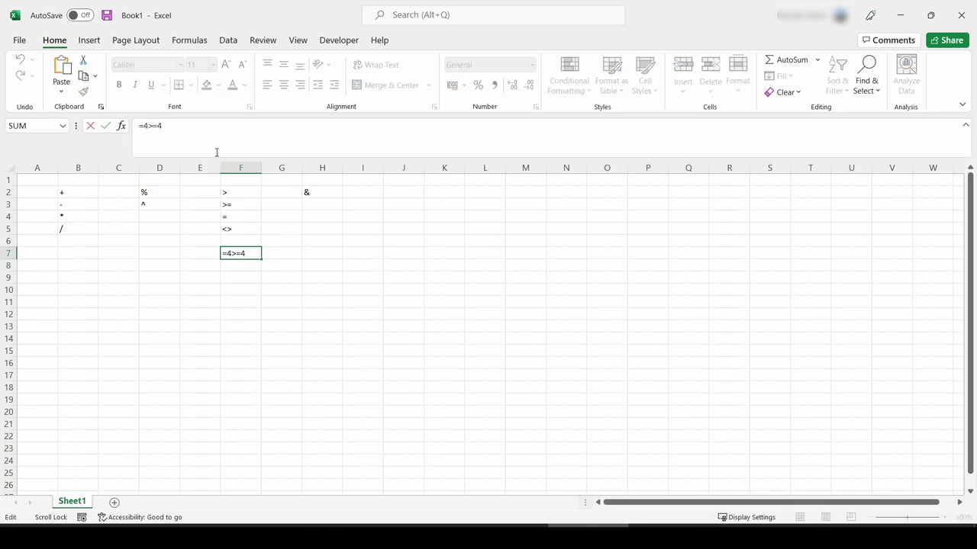
{"action": "key", "text": "BackSpace"}
{"action": "key", "text": "Return"}
{"action": "left_click", "coordinate": [240, 253]}
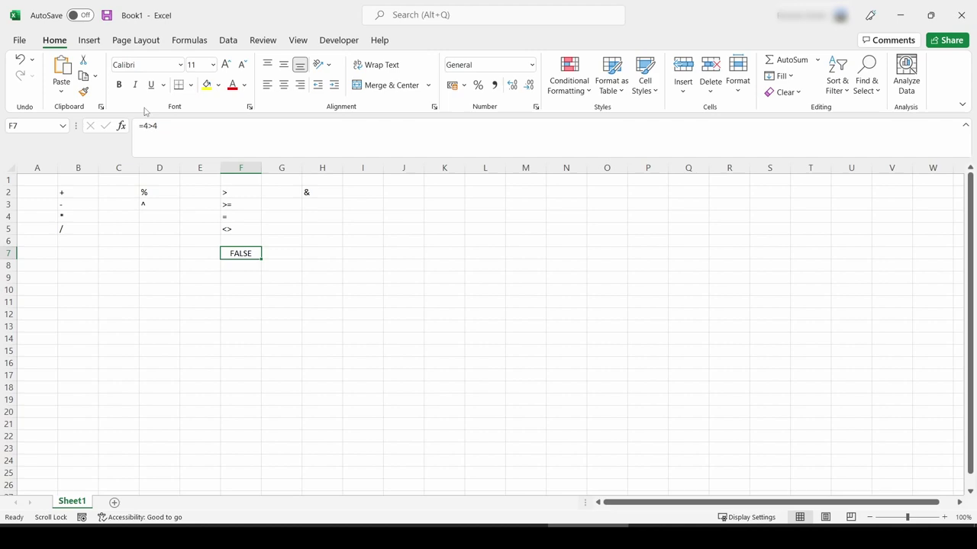
{"action": "left_click", "coordinate": [153, 125]}
{"action": "key", "text": "BackSpace"}
{"action": "type", "text": "="}
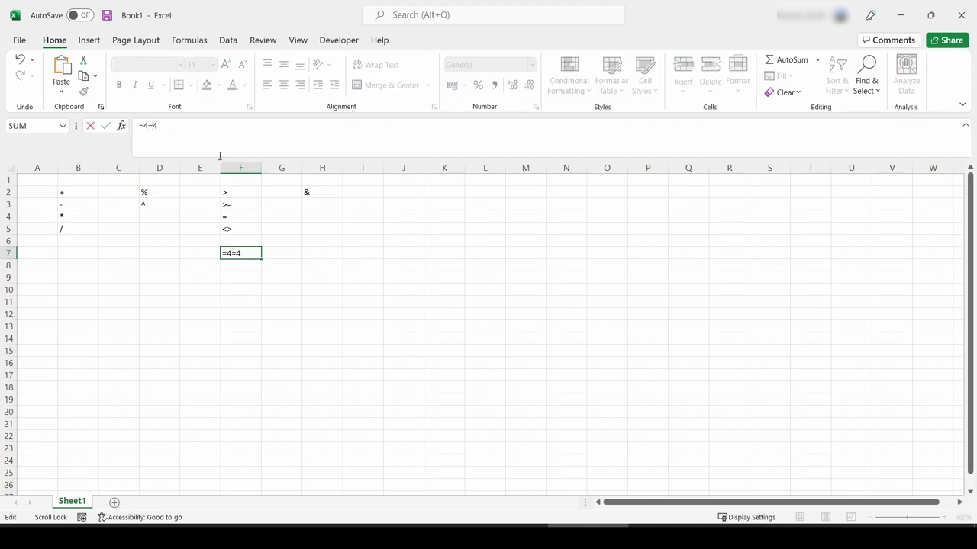
{"action": "key", "text": "Return"}
Step: Replace the = between the 4s with <> so F7 reads =4<>4
{"action": "left_click", "coordinate": [241, 252]}
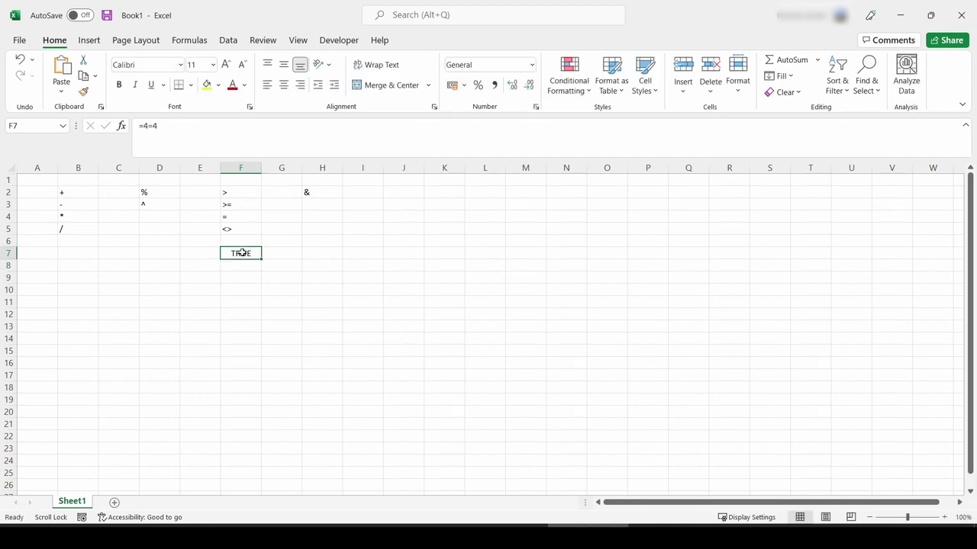
{"action": "left_click", "coordinate": [150, 127]}
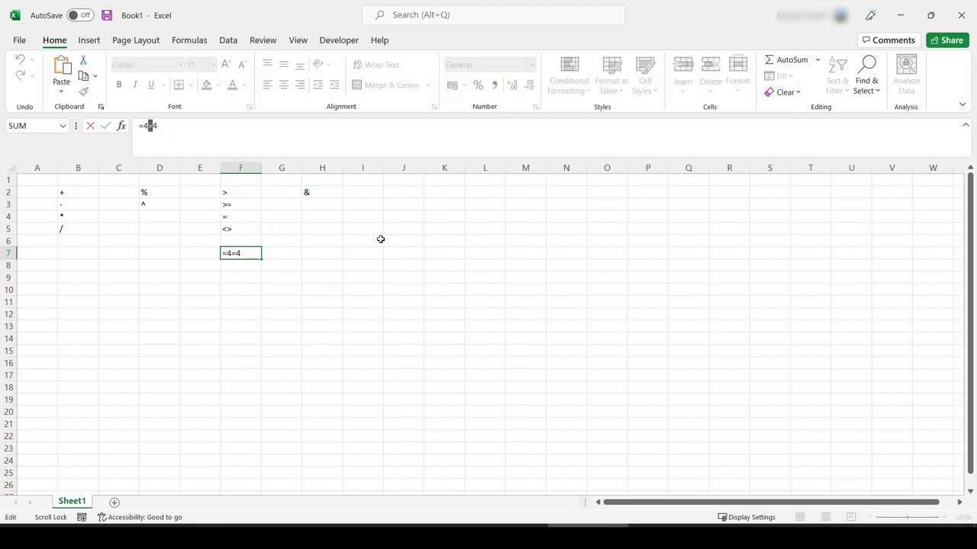
{"action": "type", "text": "<>"}
{"action": "key", "text": "Return"}
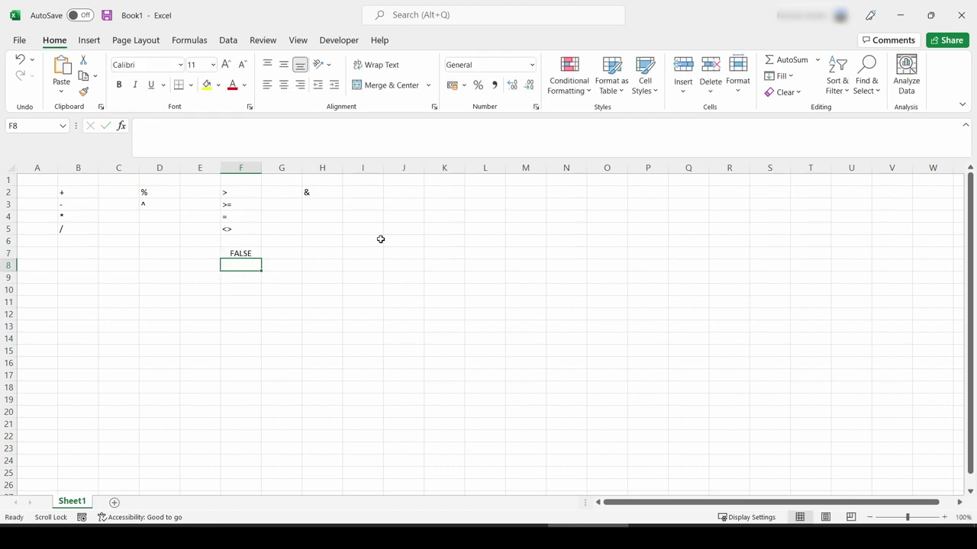
Step: Change F7's comparison to =4<>14, which returns TRUE
{"action": "left_click", "coordinate": [254, 252]}
{"action": "left_click", "coordinate": [162, 127]}
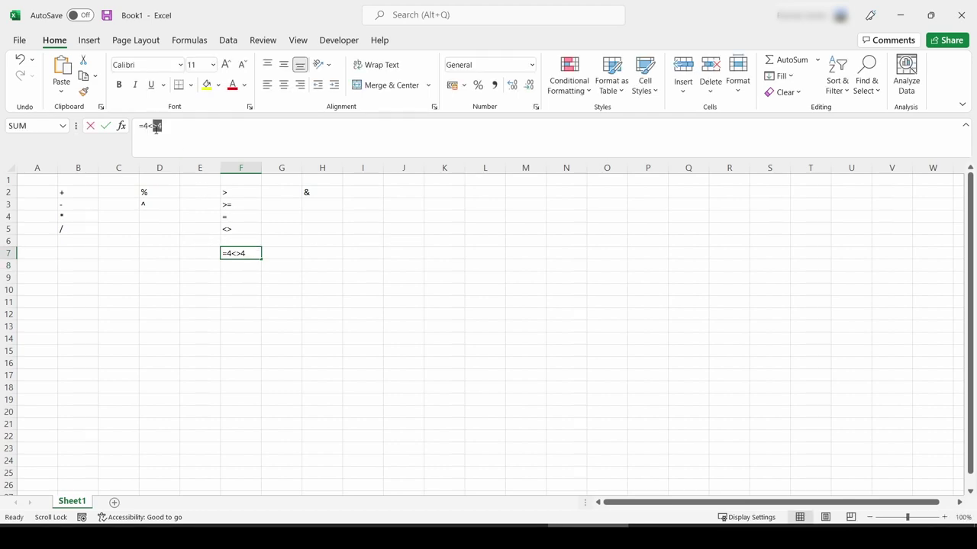
{"action": "left_click", "coordinate": [156, 127]}
{"action": "type", "text": "1"}
{"action": "key", "text": "Return"}
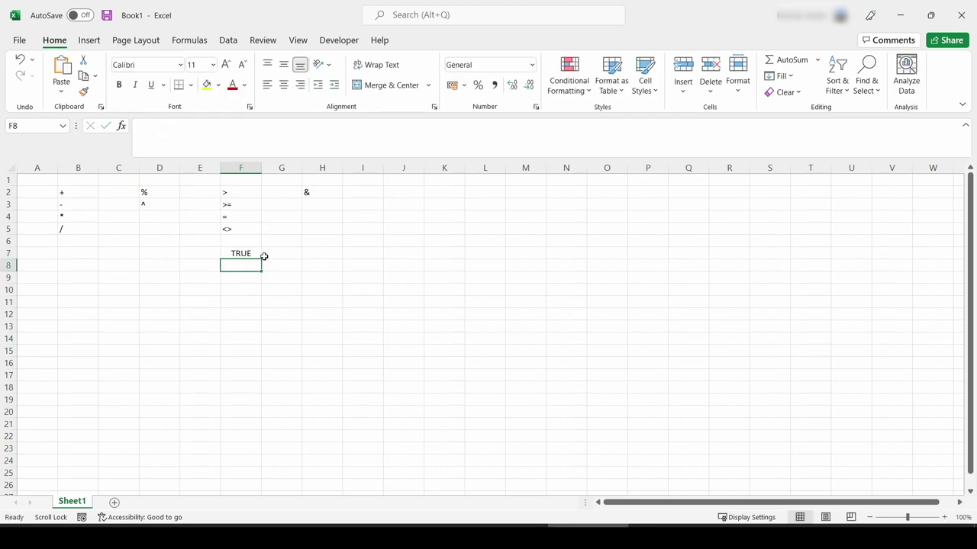
Step: Change F7 to =4<14, returning TRUE, then clear the cell
{"action": "left_click", "coordinate": [252, 250]}
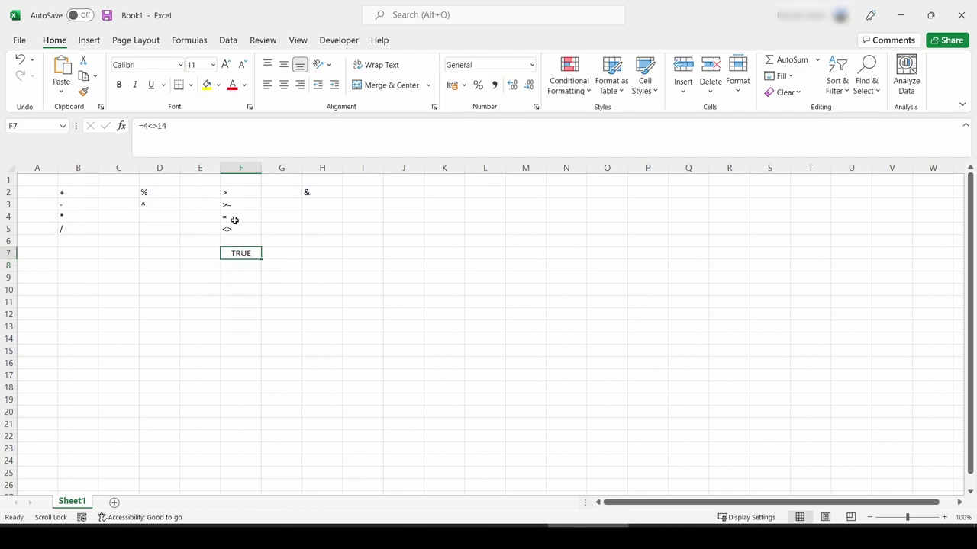
{"action": "left_click", "coordinate": [157, 126]}
{"action": "key", "text": "BackSpace"}
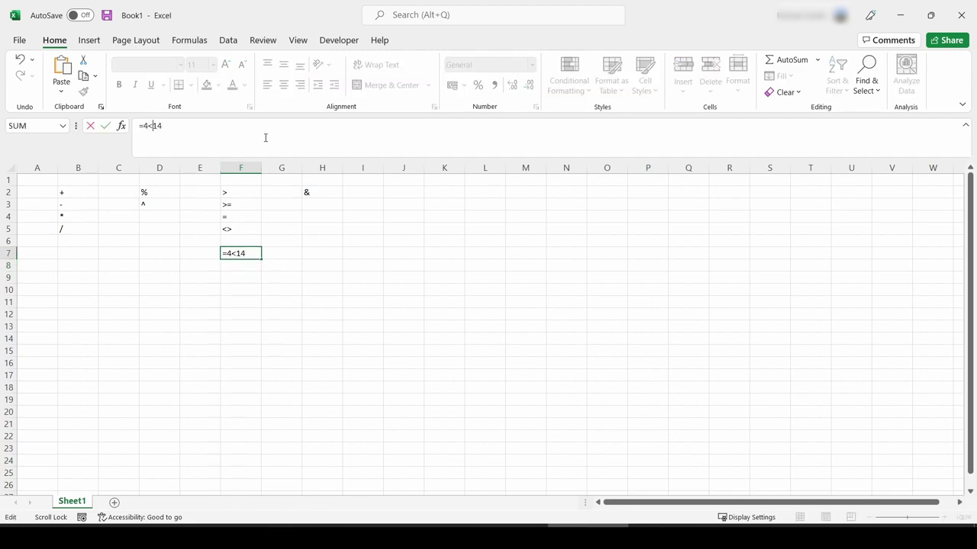
{"action": "key", "text": "Return"}
{"action": "left_click", "coordinate": [246, 253]}
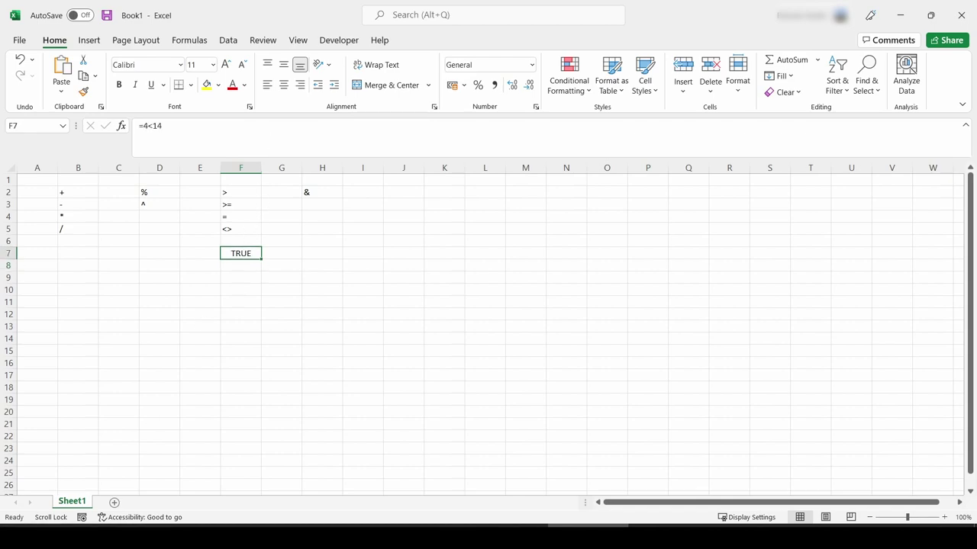
{"action": "key", "text": "Delete"}
{"action": "scroll", "coordinate": [488, 328], "scroll_direction": "right", "scroll_amount": 1}
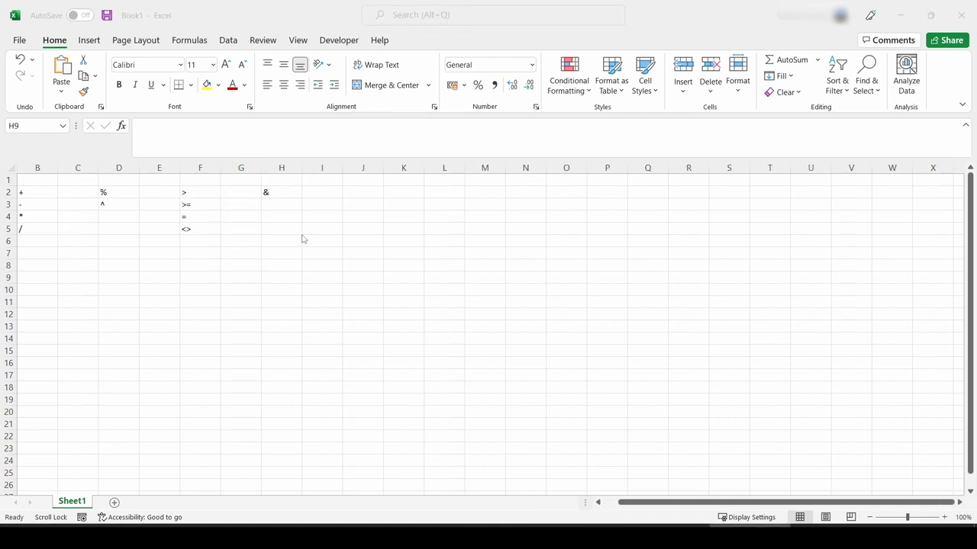
Step: Enter a first name in H7 and a last name in I7, then begin a formula with = in J7
{"action": "left_click", "coordinate": [278, 191]}
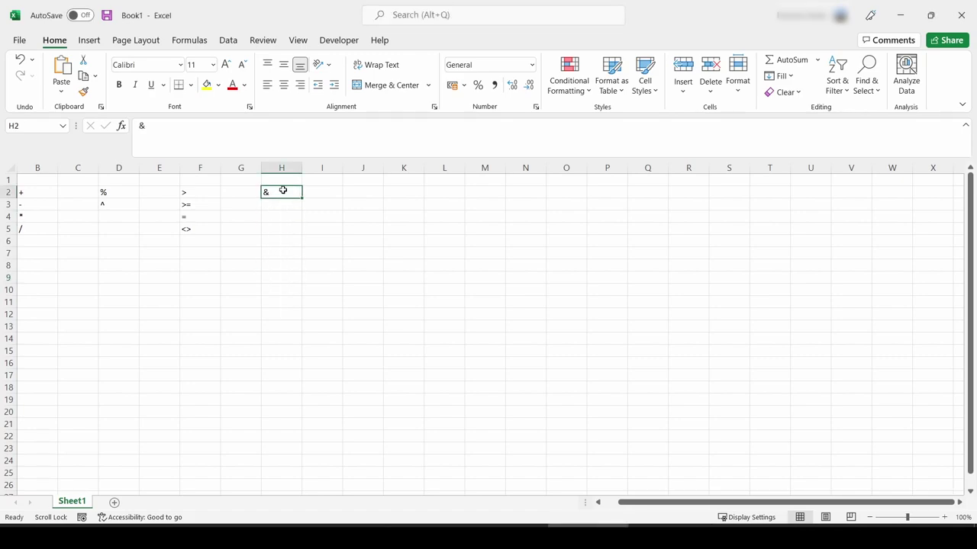
{"action": "left_click", "coordinate": [281, 252]}
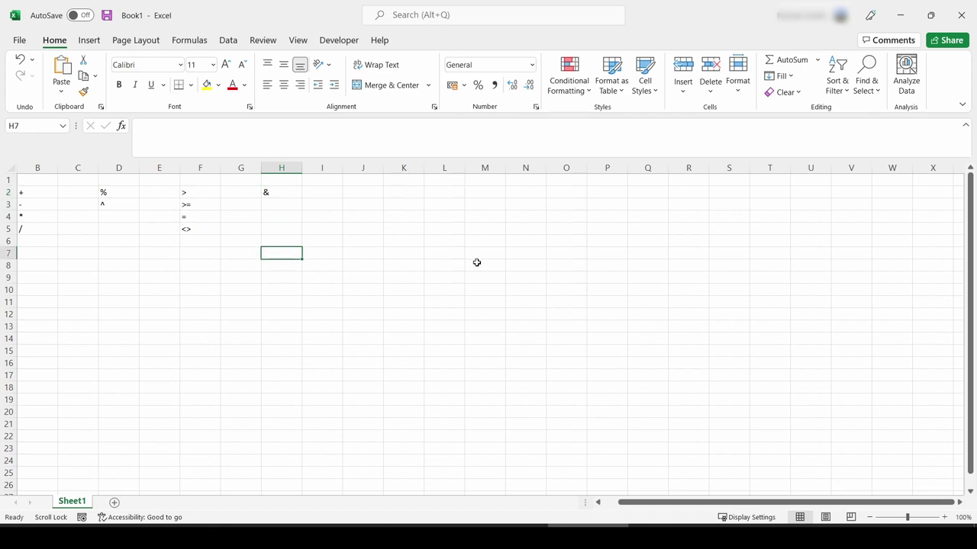
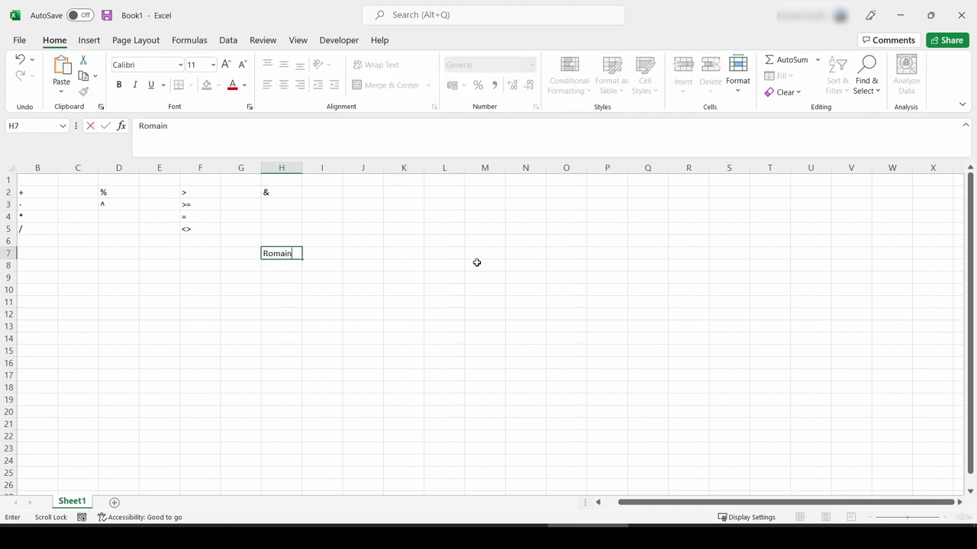
{"action": "key", "text": "Return"}
{"action": "left_click", "coordinate": [312, 251]}
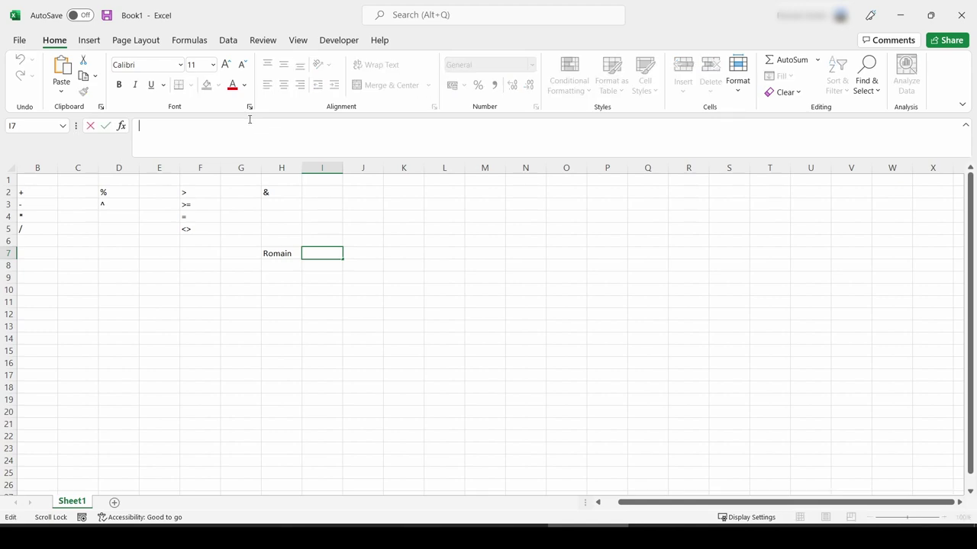
{"action": "key", "text": "Return"}
{"action": "left_click", "coordinate": [358, 252]}
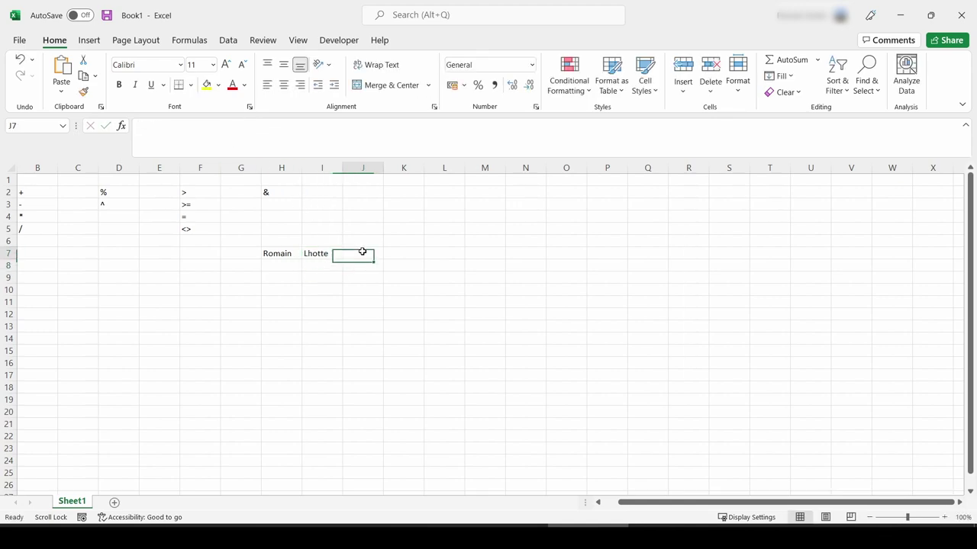
{"action": "type", "text": "="}
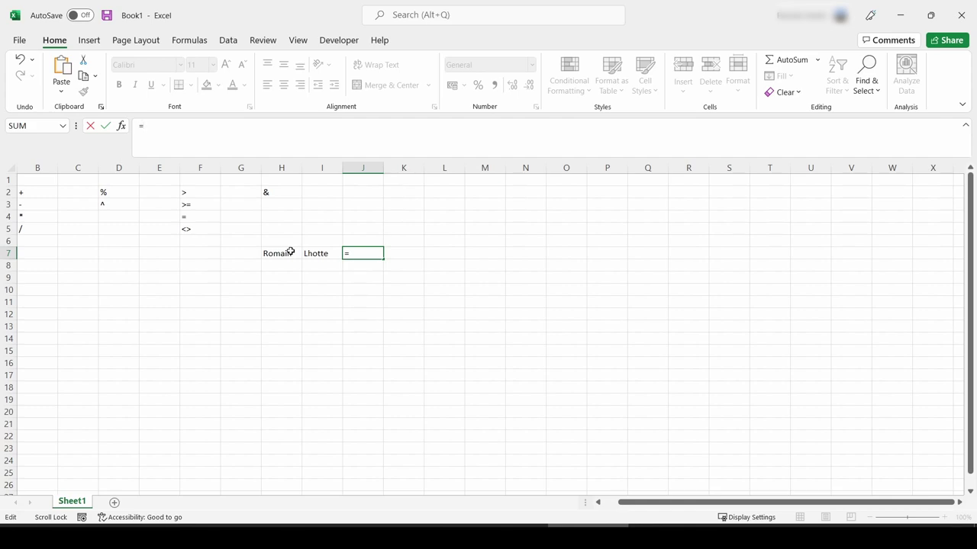
Step: Build =H7&I7 in J7 to join the first and last names without a space
{"action": "left_click", "coordinate": [290, 251]}
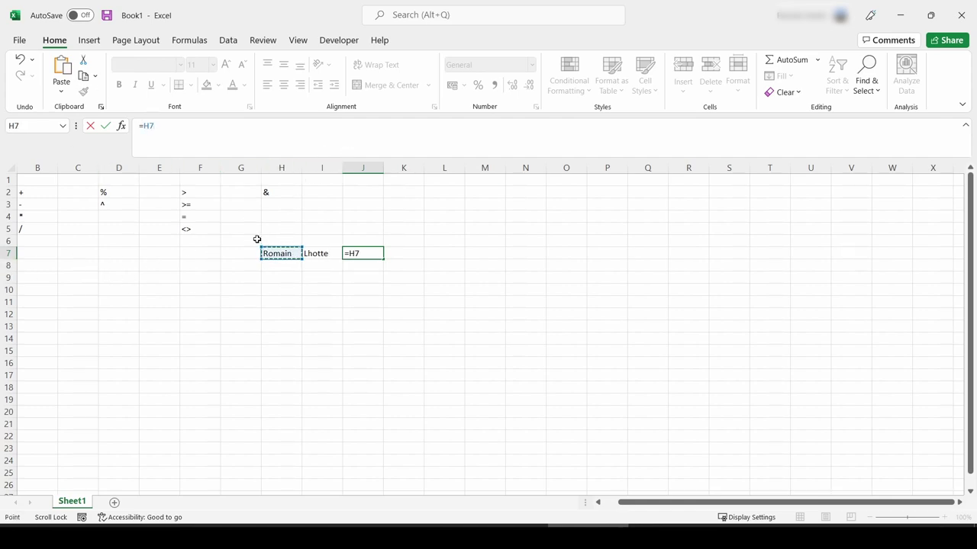
{"action": "type", "text": "&"}
{"action": "left_click", "coordinate": [317, 253]}
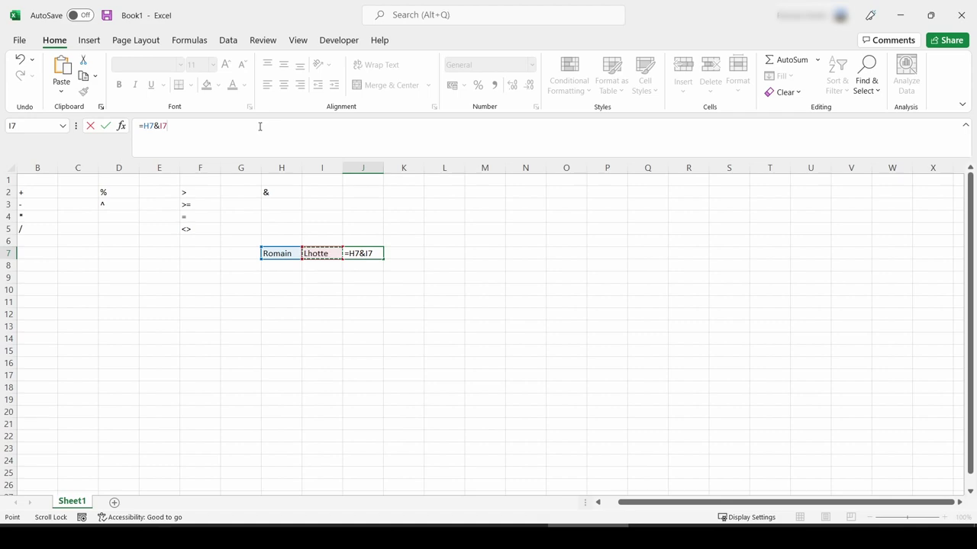
{"action": "key", "text": "Return"}
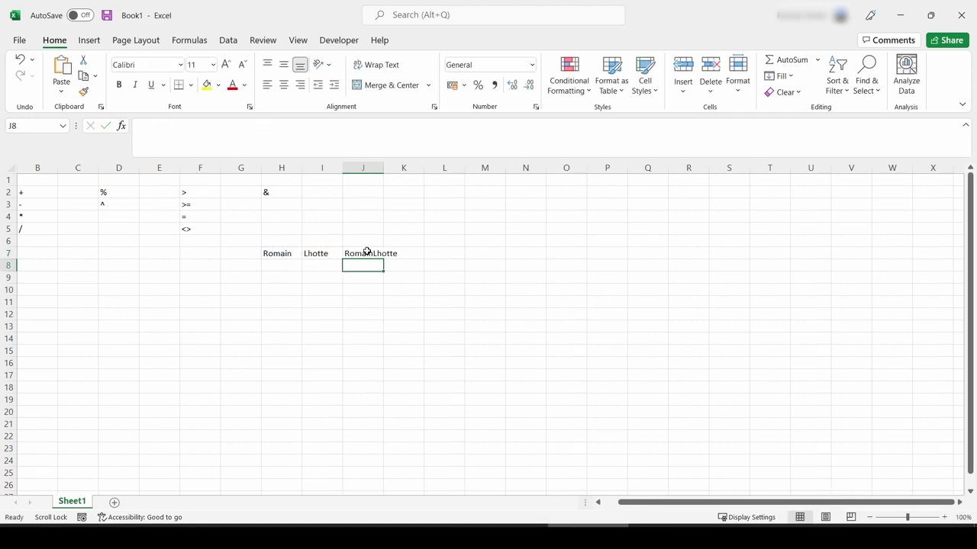
{"action": "left_click", "coordinate": [367, 253]}
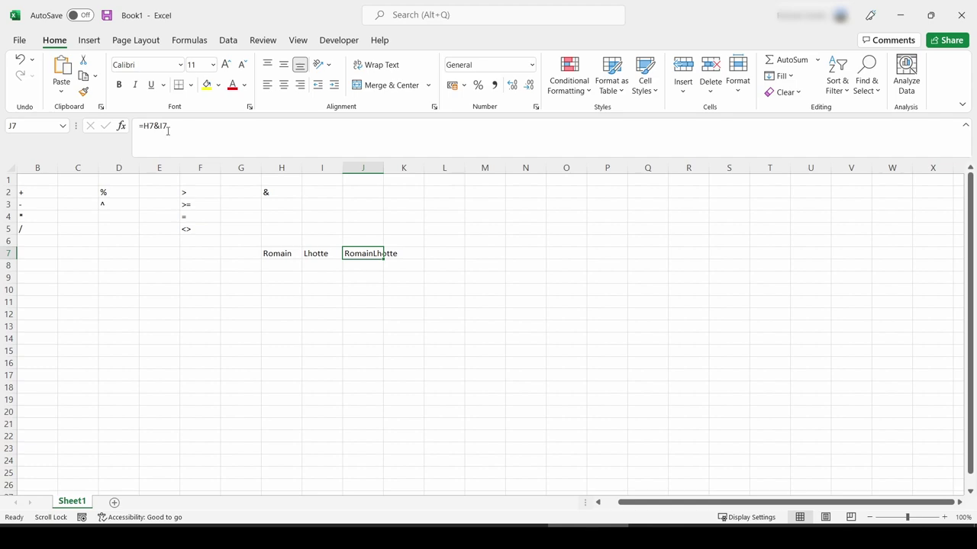
Step: Change J7 to =H7&" "&I7 so a space separates the names, and widen column J
{"action": "left_click", "coordinate": [244, 132]}
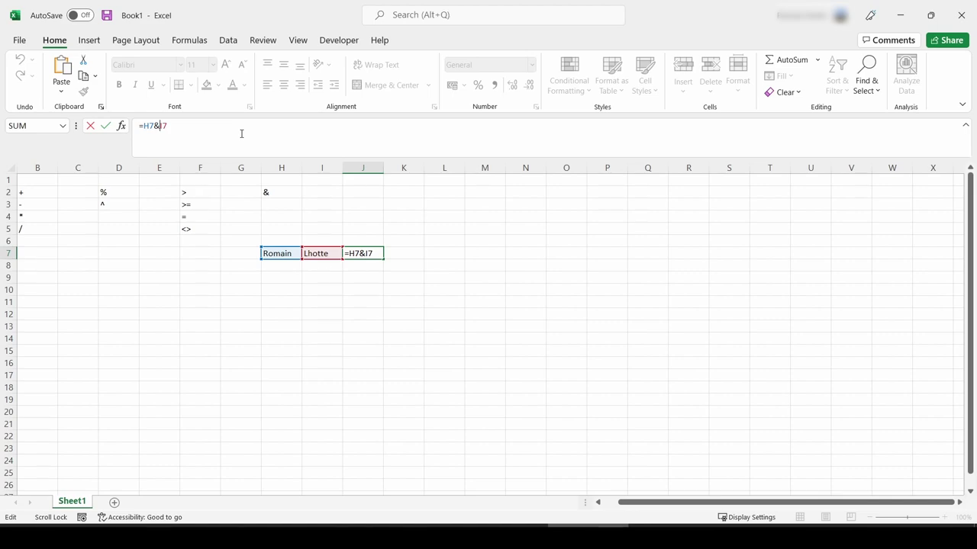
{"action": "type", "text": "\" \""}
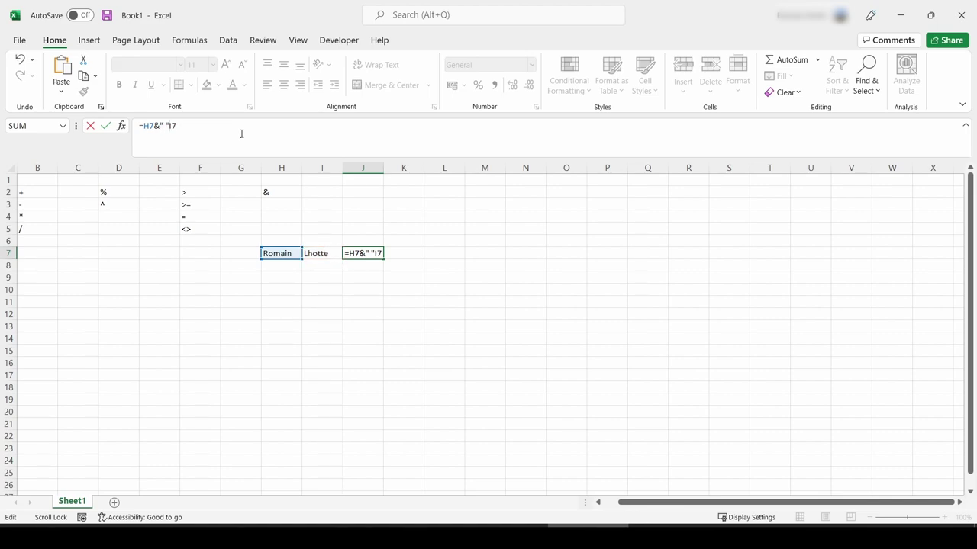
{"action": "type", "text": "é"}
{"action": "key", "text": "BackSpace"}
{"action": "type", "text": "&"}
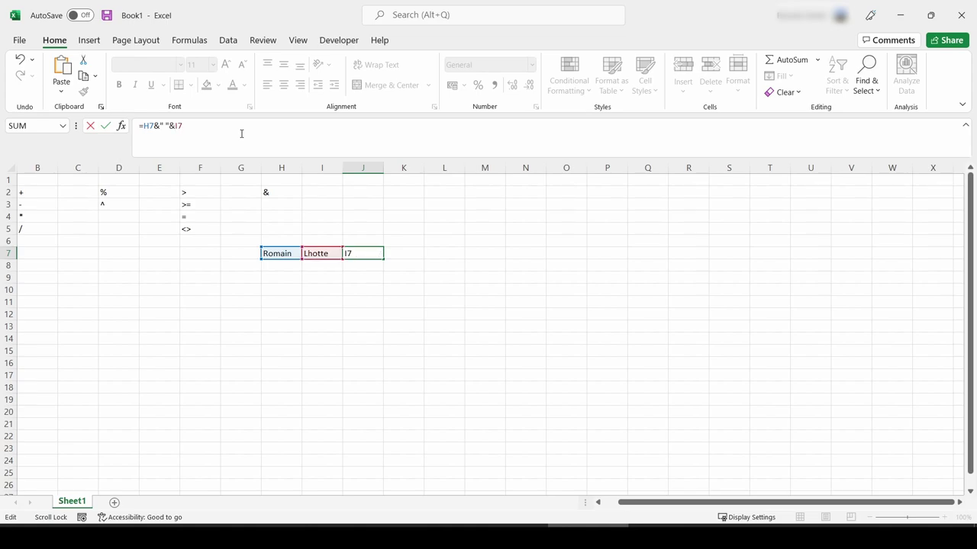
{"action": "key", "text": "Return"}
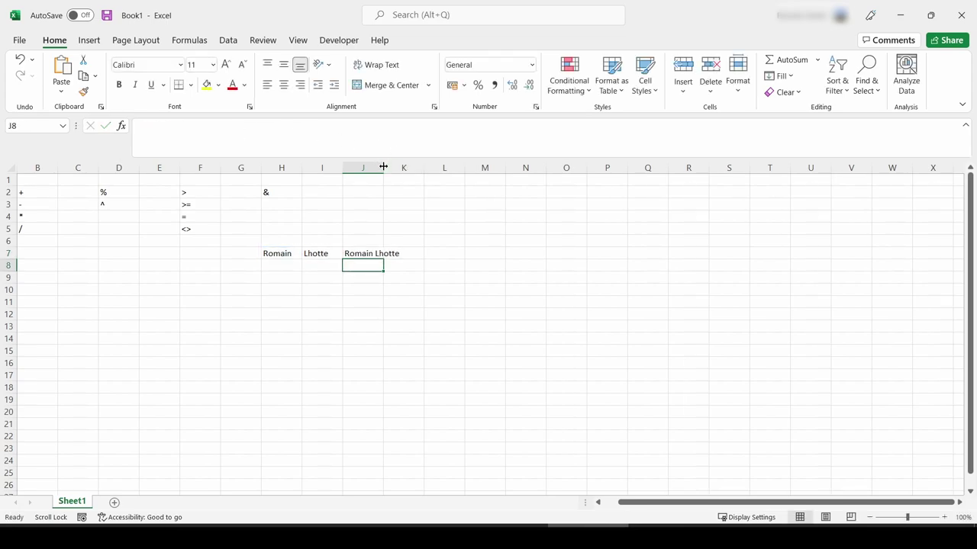
{"action": "left_click_drag", "start_coordinate": [383, 167], "coordinate": [404, 167]}
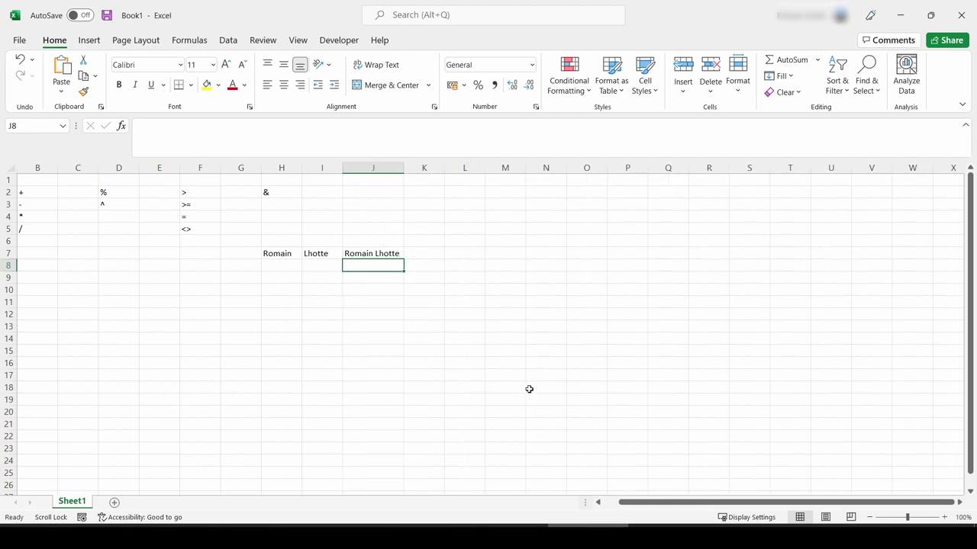
Step: Replace the first name in H7 with a new one and check J7's updated full name
{"action": "left_click", "coordinate": [275, 254]}
{"action": "double_click", "coordinate": [152, 126]}
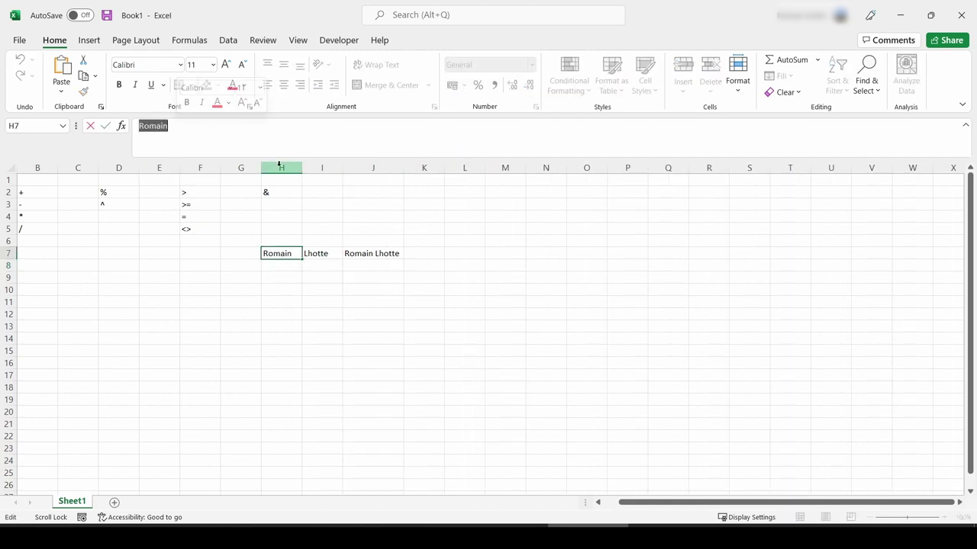
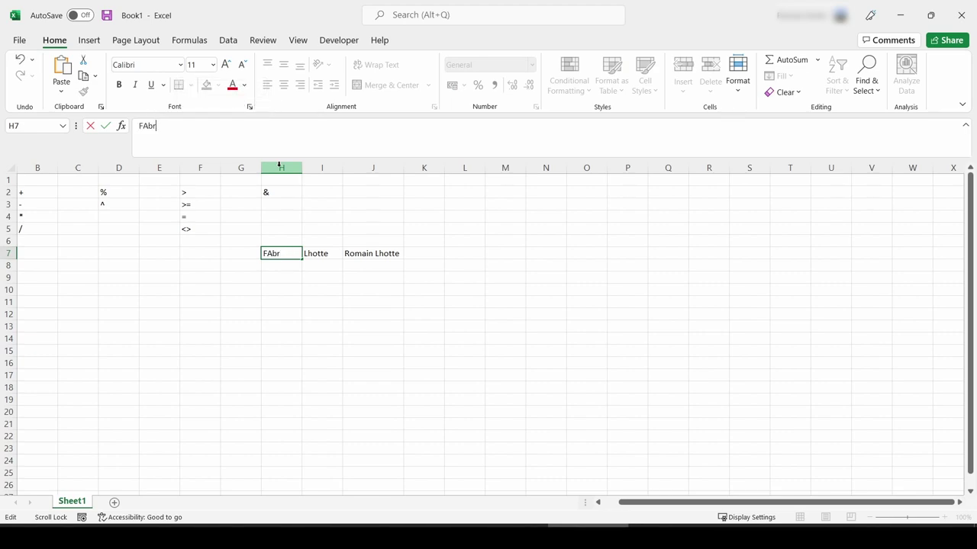
{"action": "key", "text": "Return"}
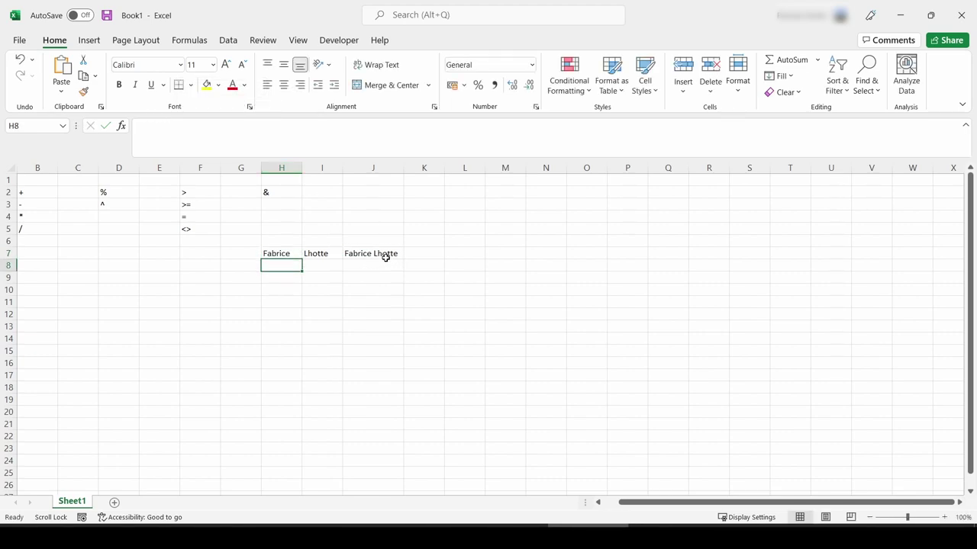
{"action": "left_click", "coordinate": [384, 256]}
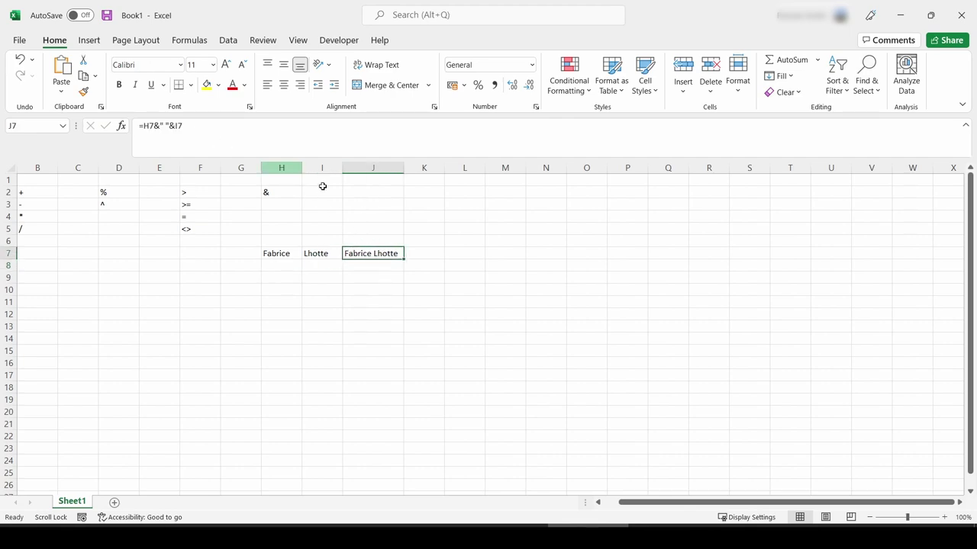